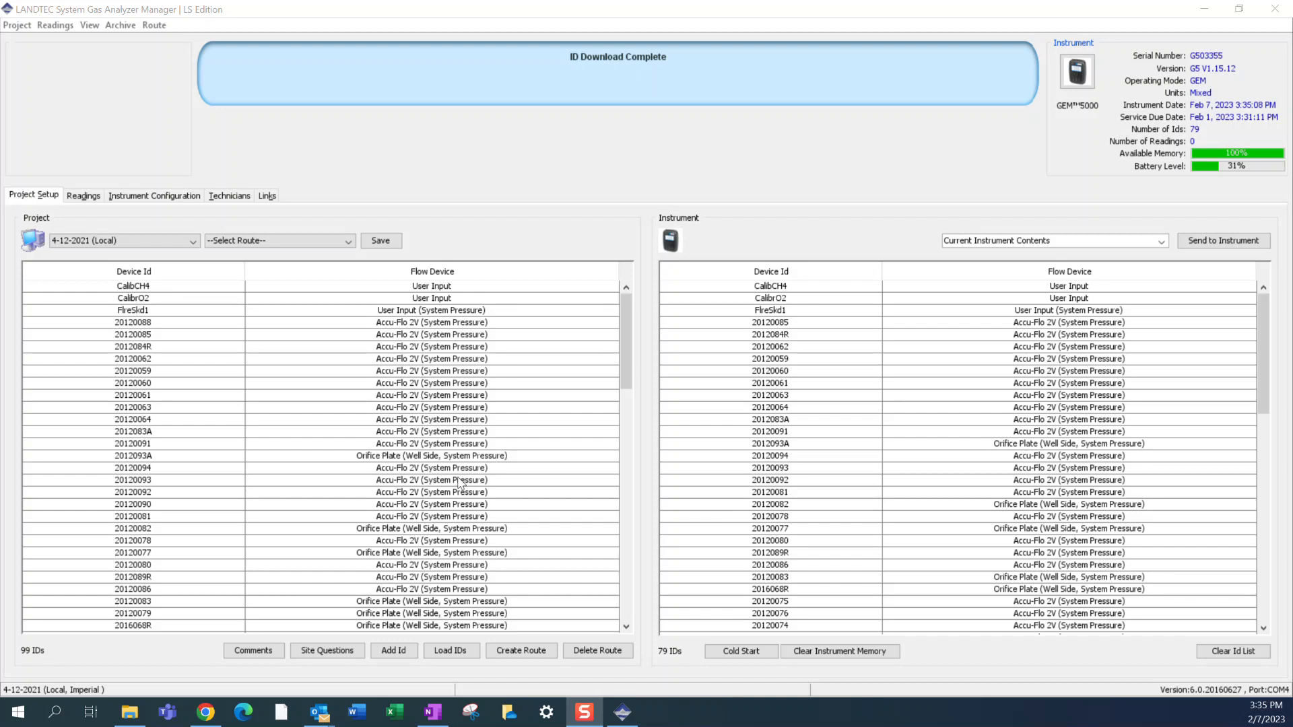
click(86, 241)
click(396, 202)
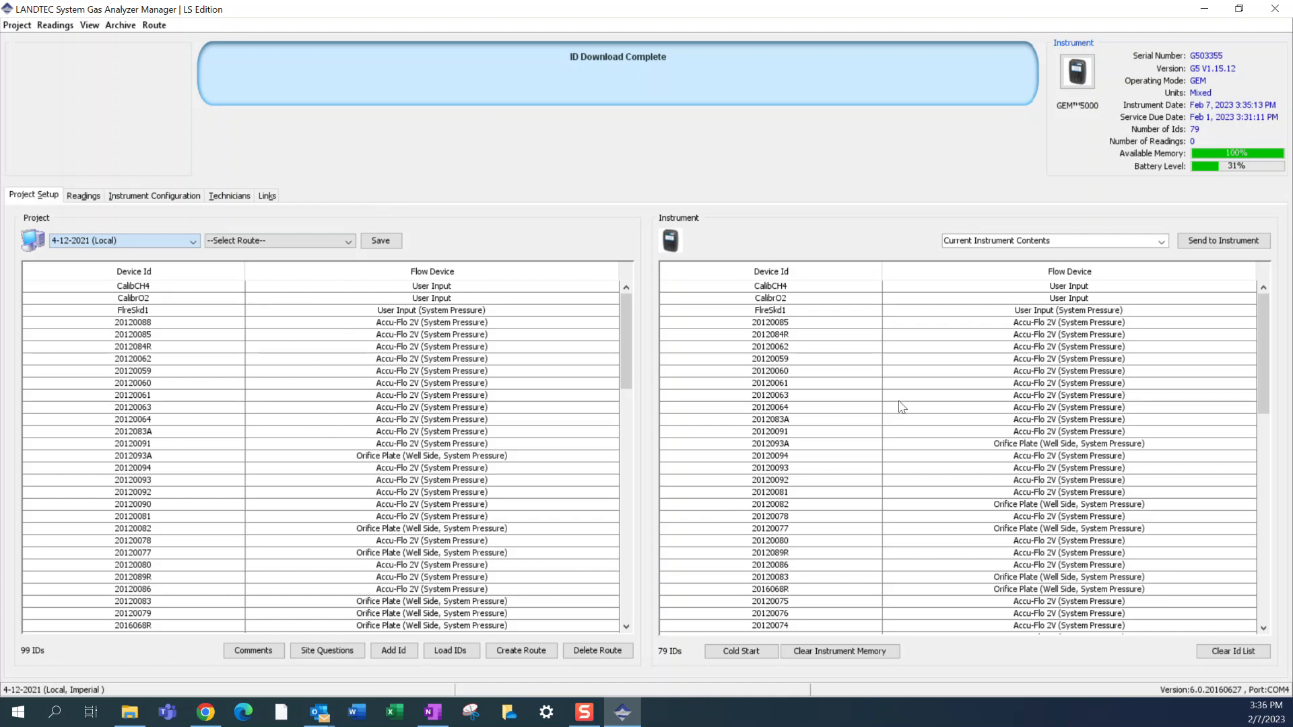
mouse_move(962, 556)
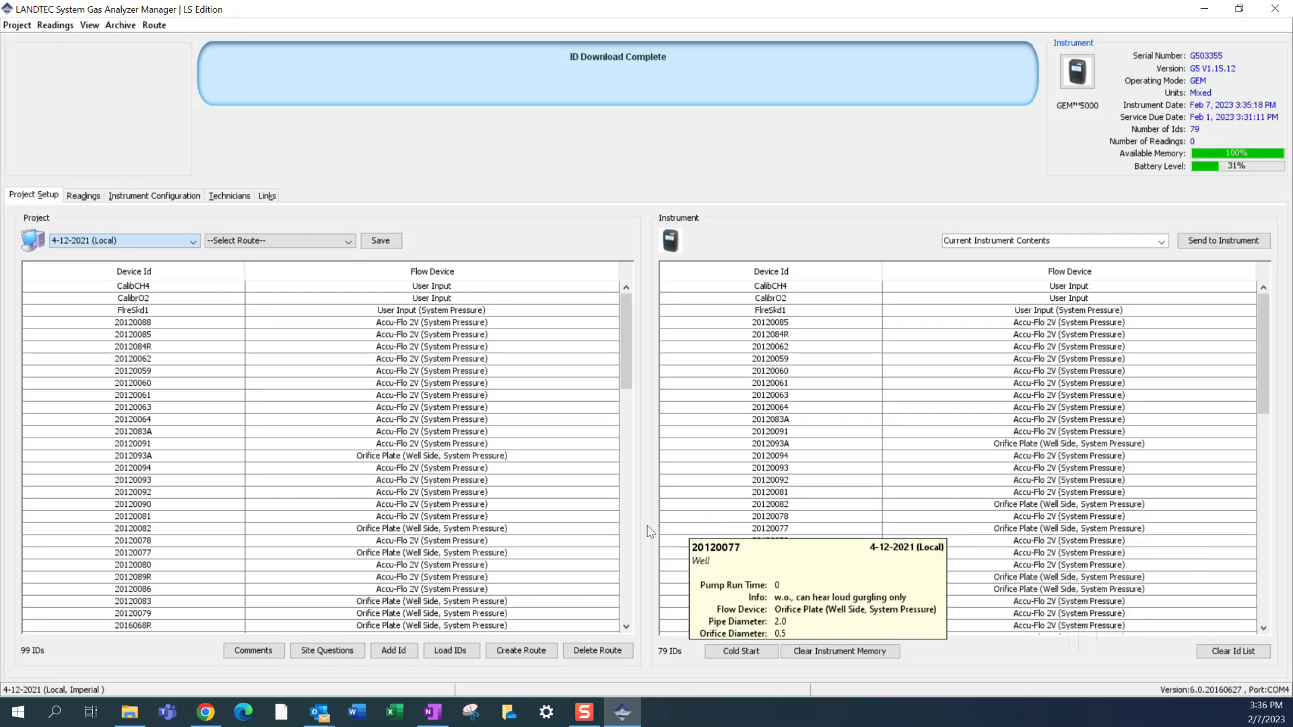
mouse_move(577, 562)
mouse_move(530, 539)
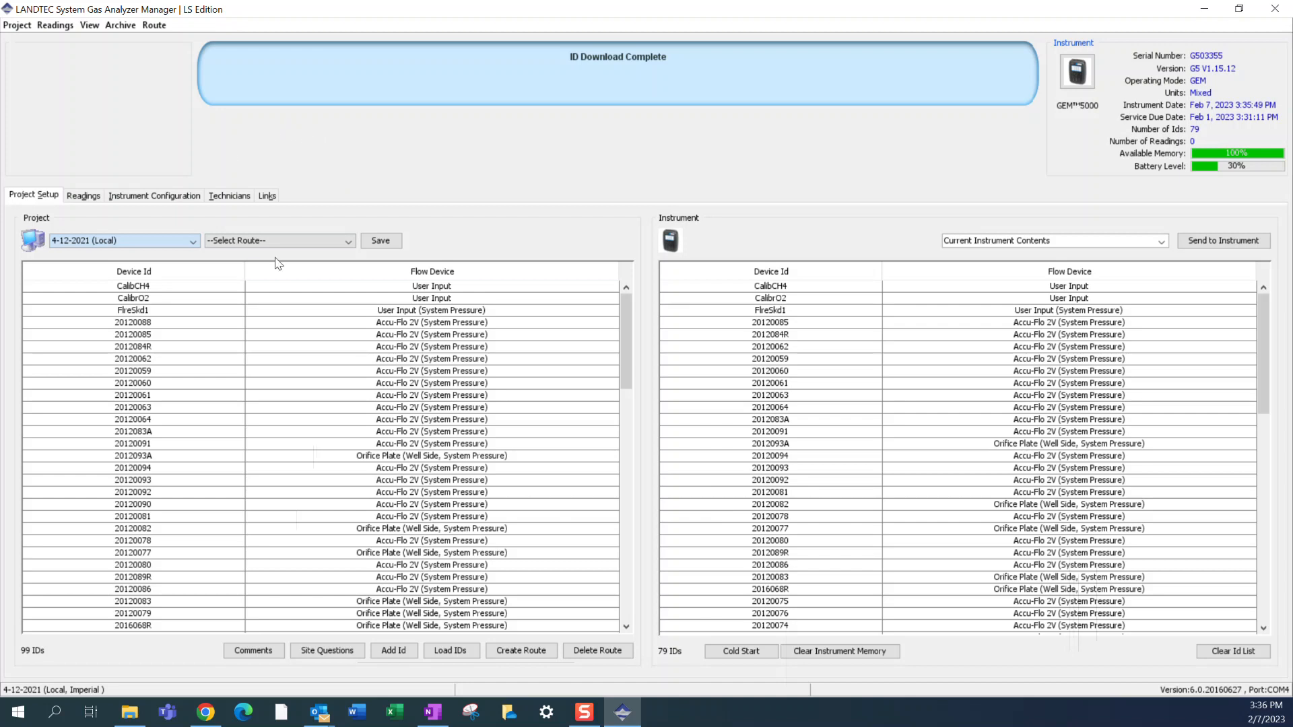
mouse_move(191, 341)
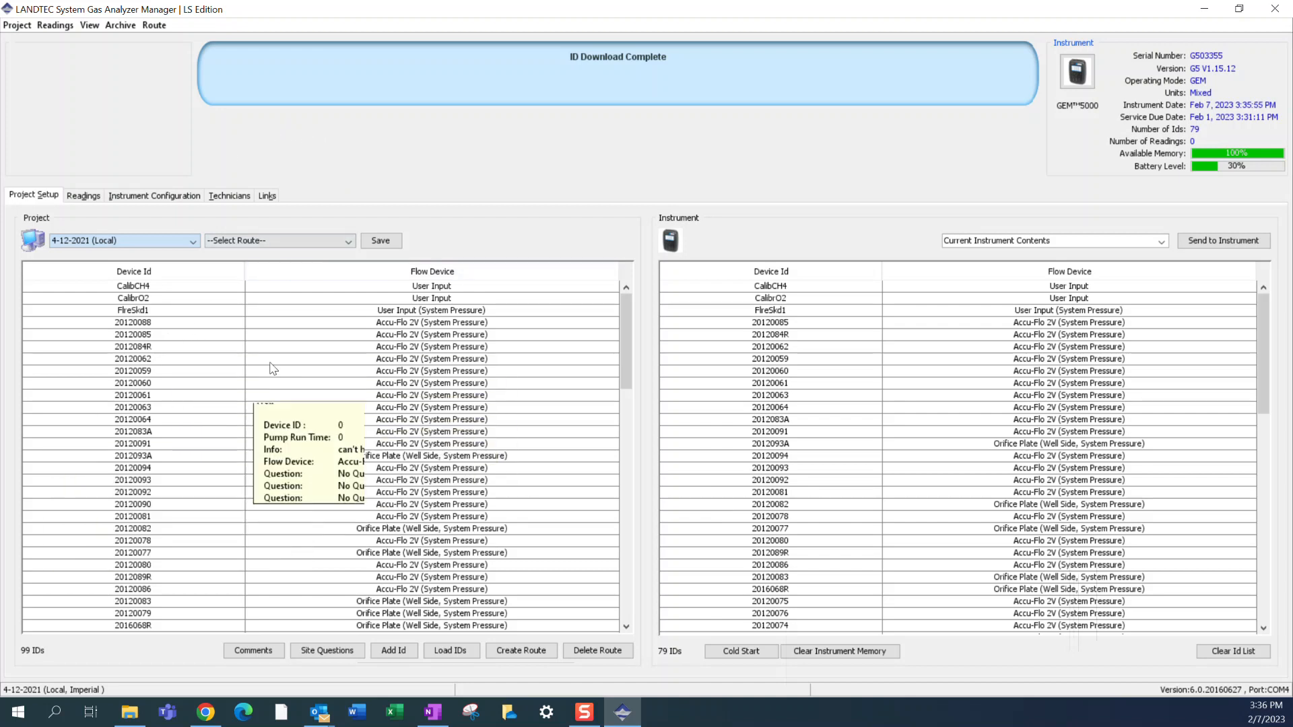
- Switch the project to GP Monitoring 1-7-22 (Local) so its device IDs are loaded
click(146, 246)
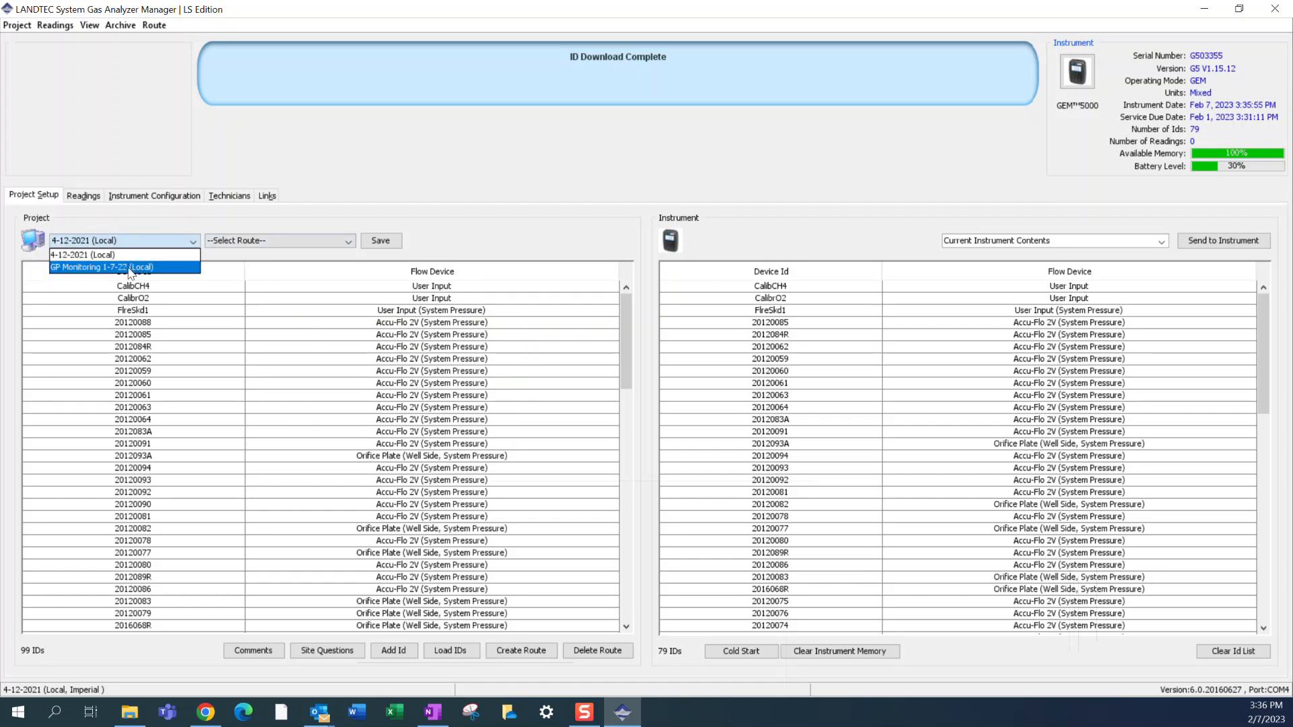
click(130, 268)
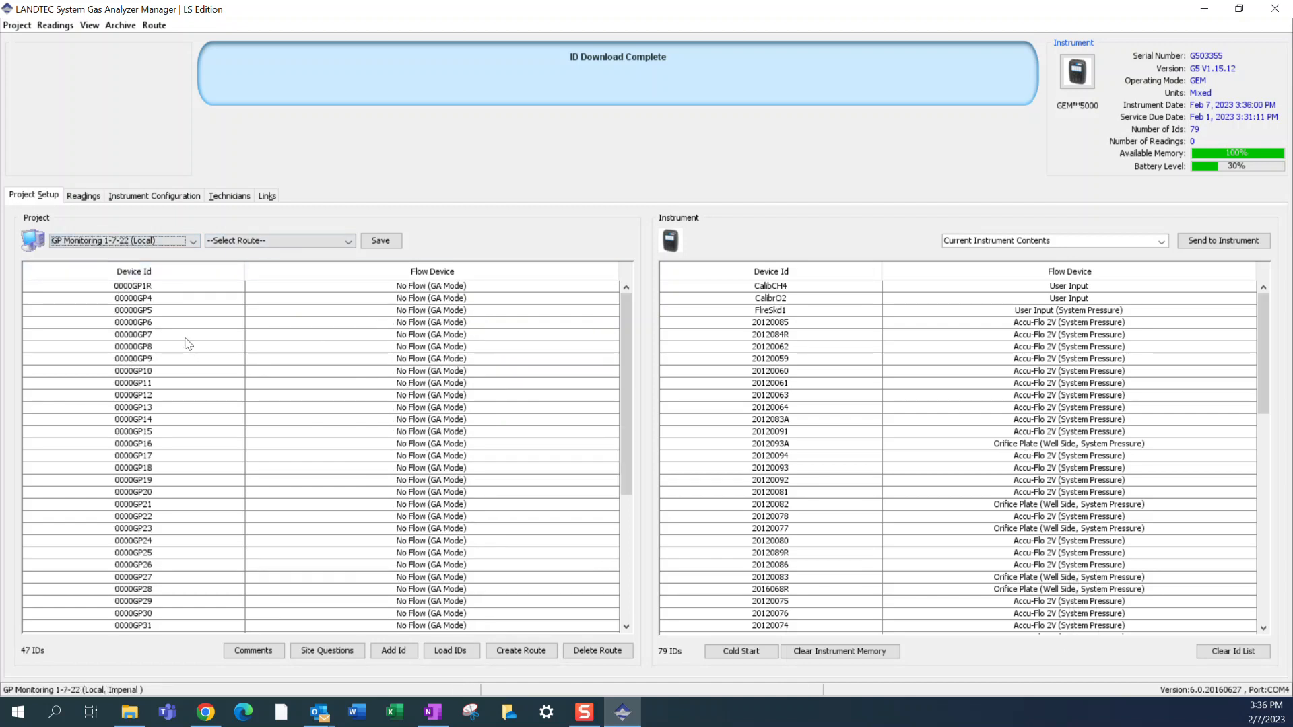
mouse_move(169, 356)
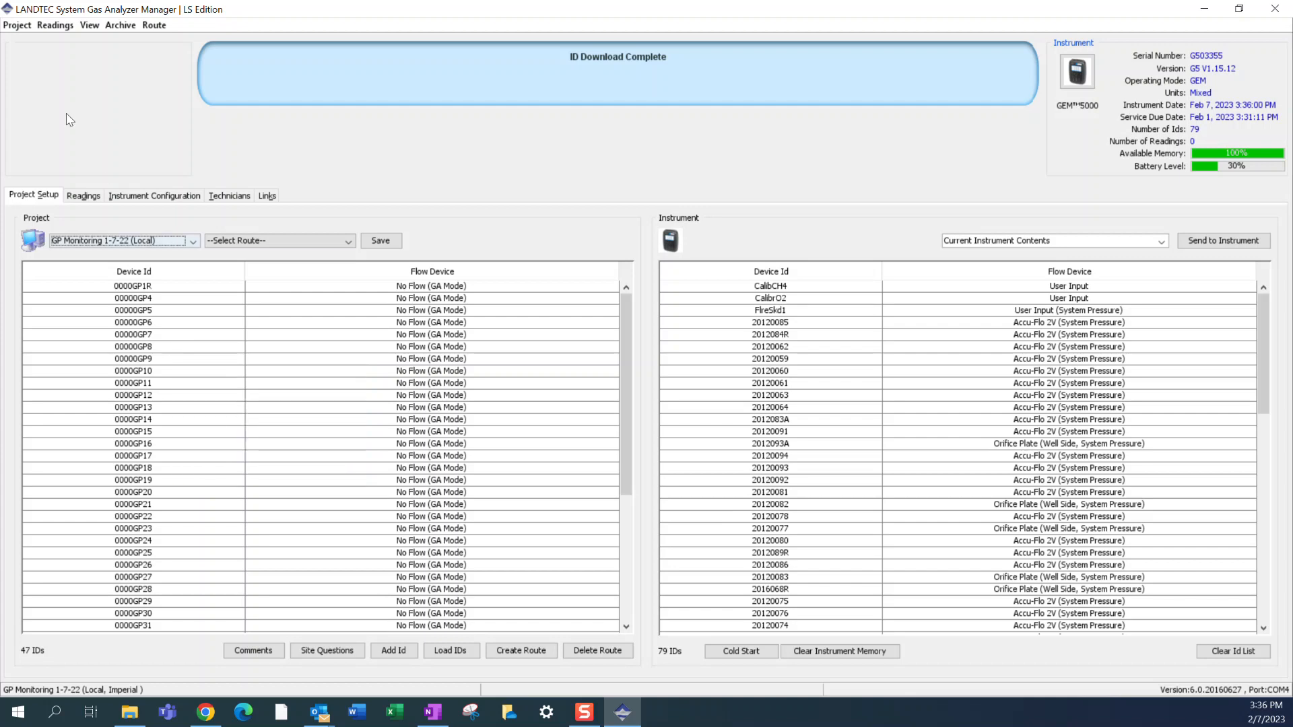
- Set up a new archive file with the current project, no routes and all readings, and accept the options
click(122, 28)
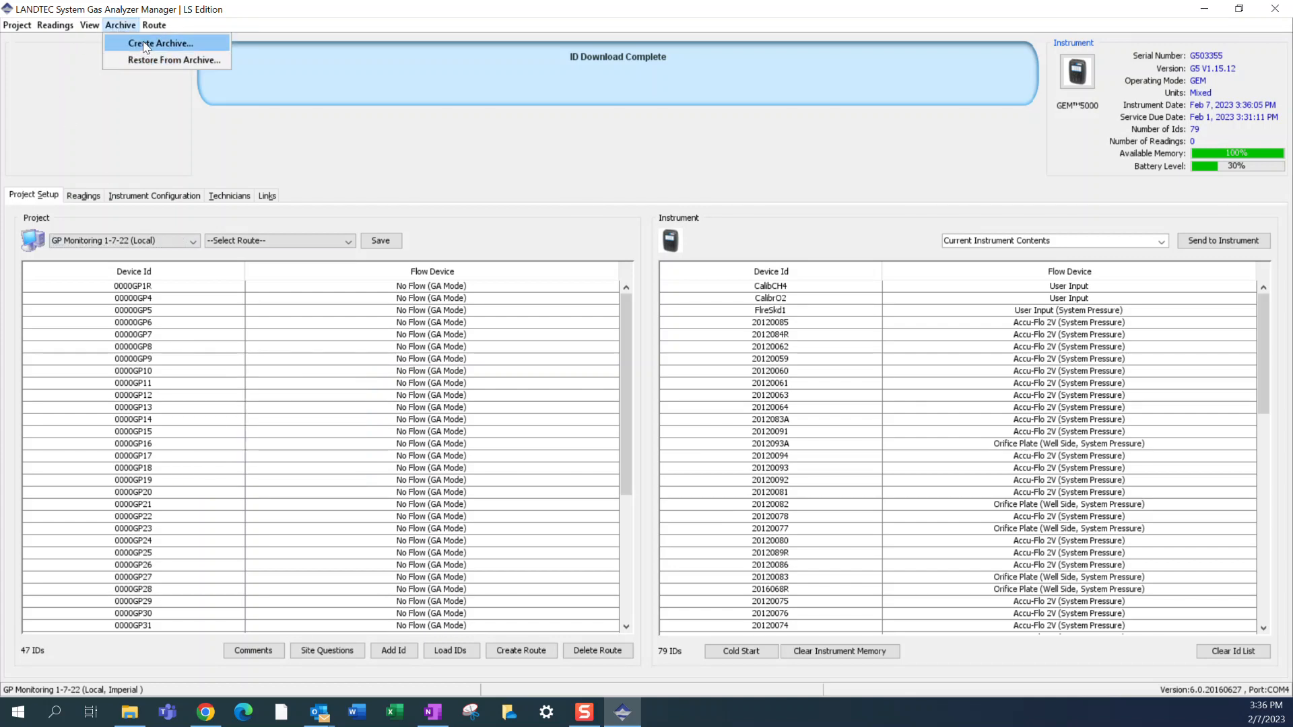
click(145, 45)
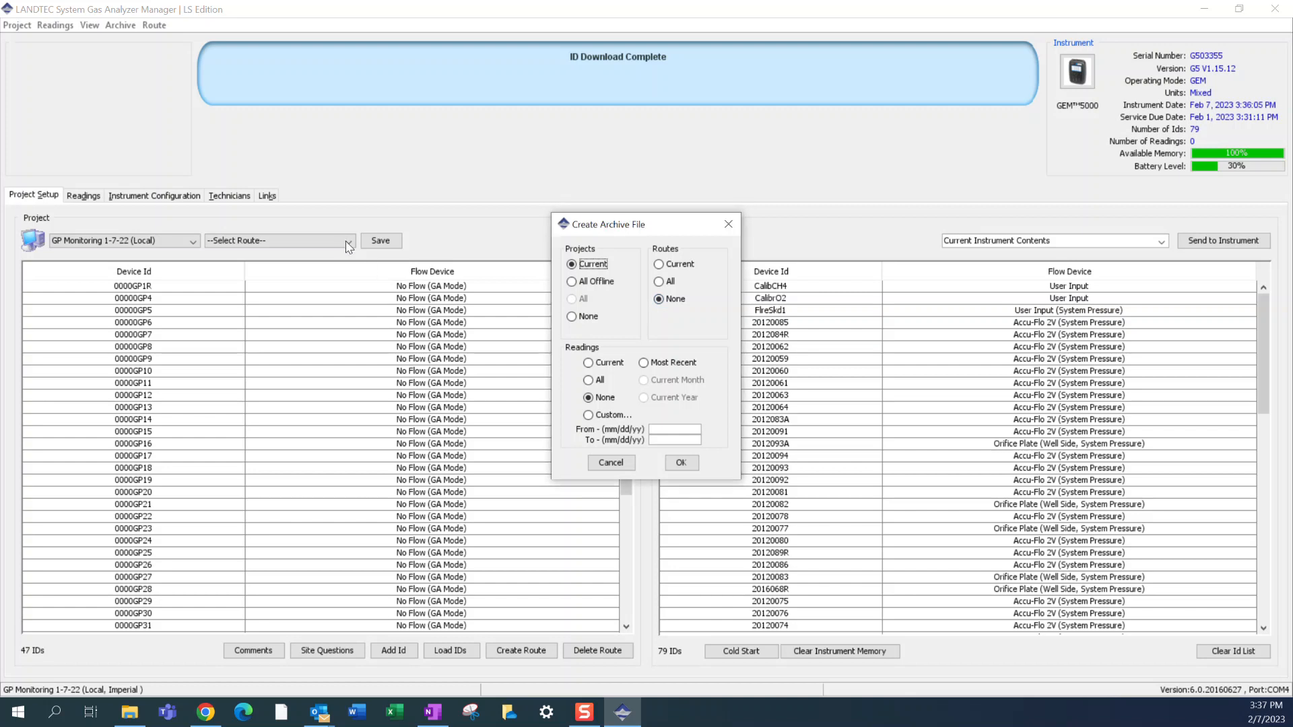
click(587, 381)
click(681, 462)
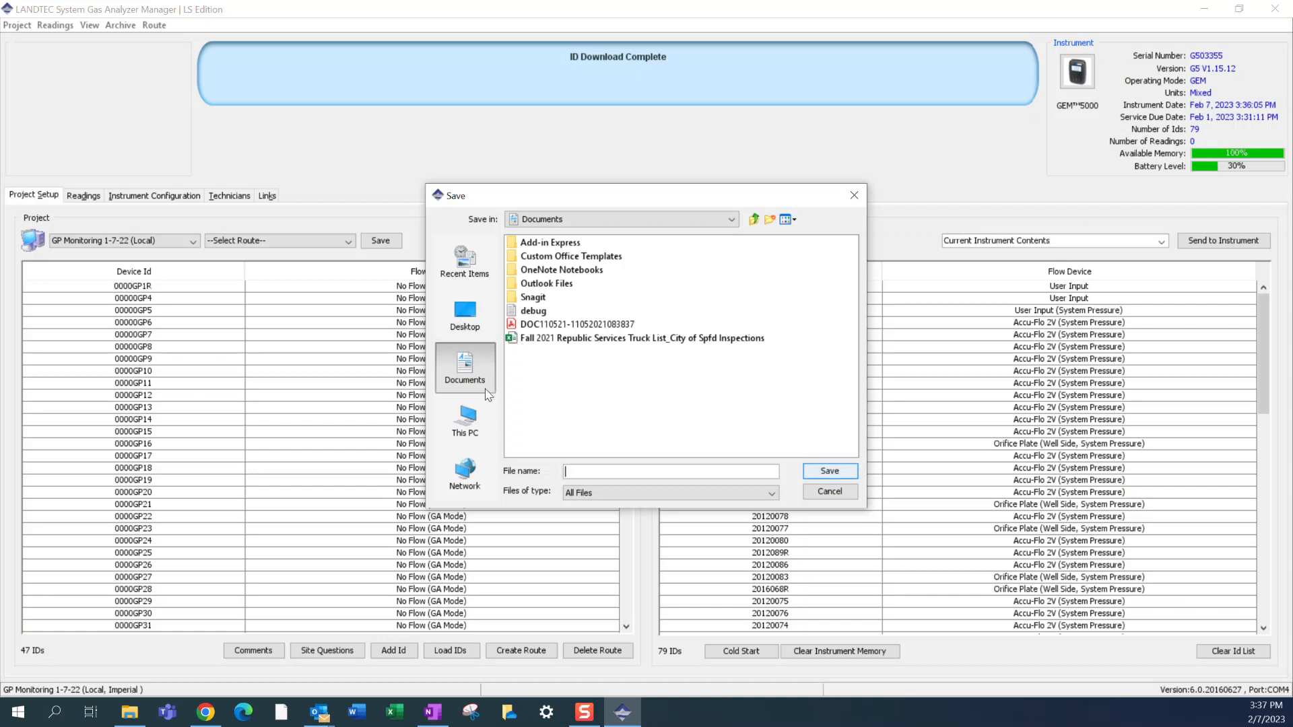
- Set the save location to Gas Monitoring on Public Works Network Drive (N:), under PW-ENVIRON, Solid Waste, LANDFILL, Operating Record
click(471, 473)
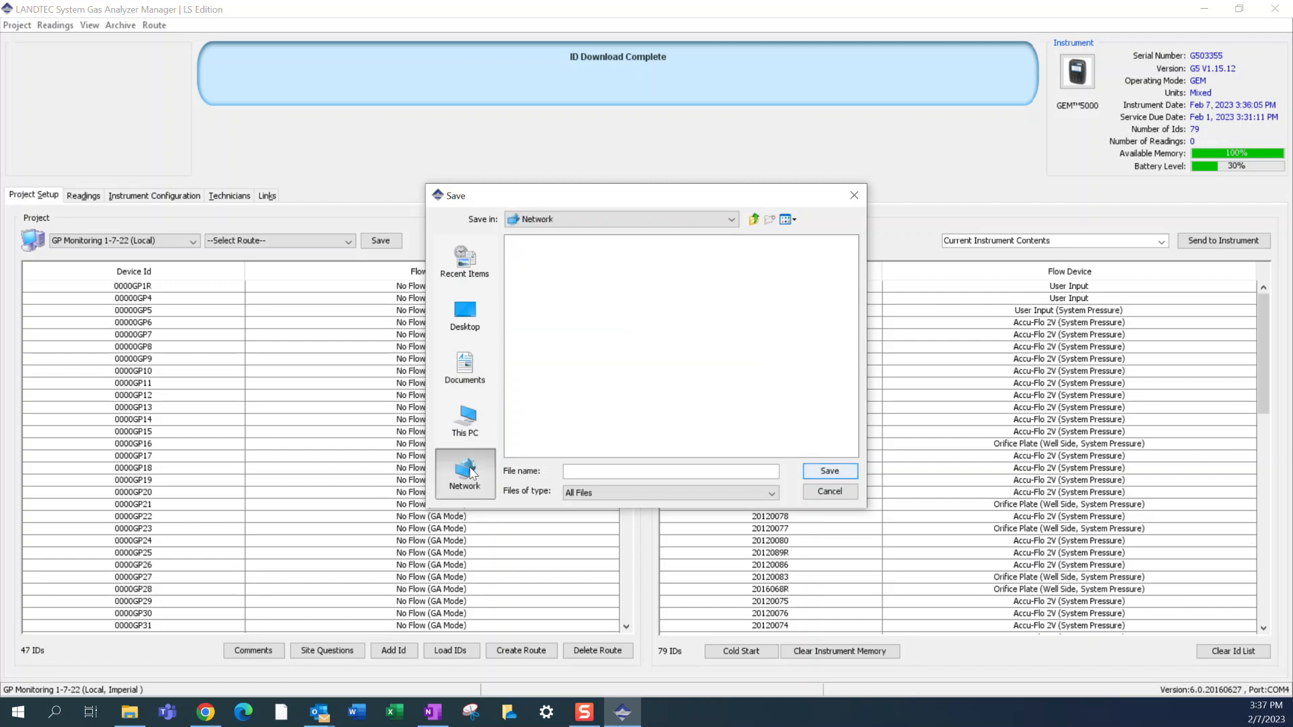
click(474, 416)
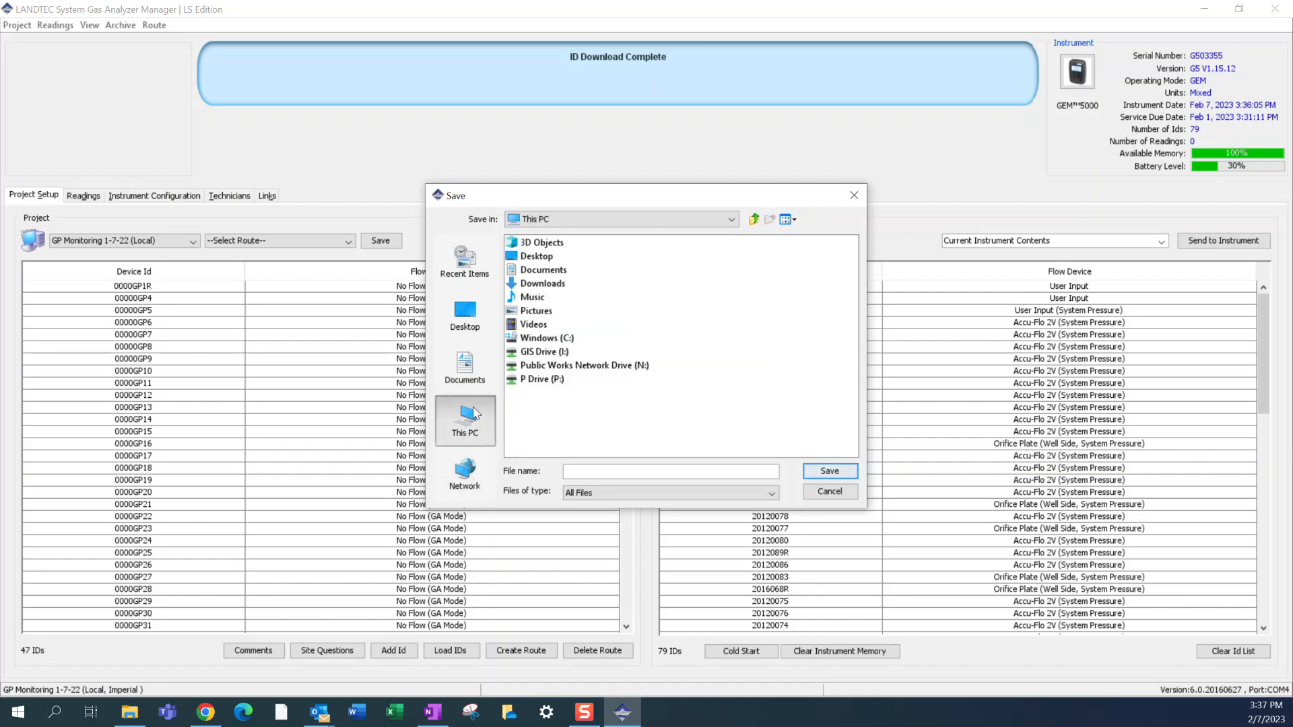
double_click(555, 367)
double_click(556, 294)
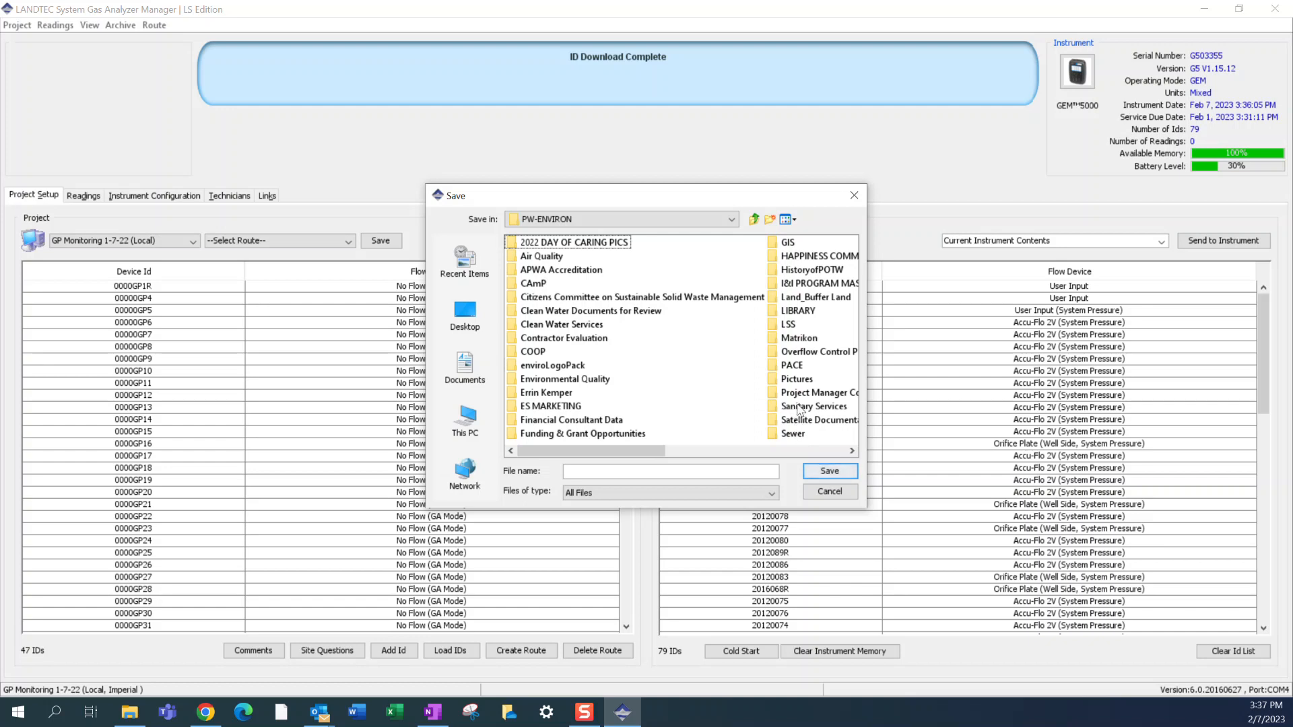
scroll(800, 406, down, 1)
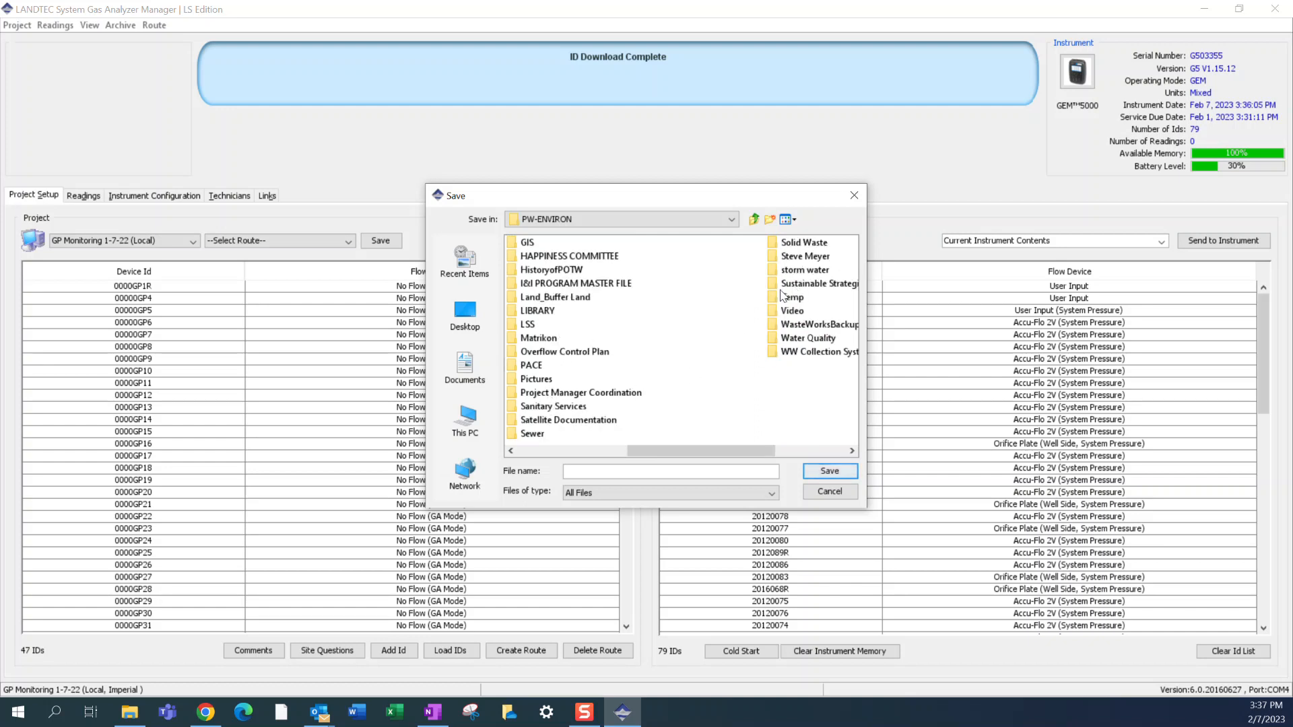
double_click(800, 245)
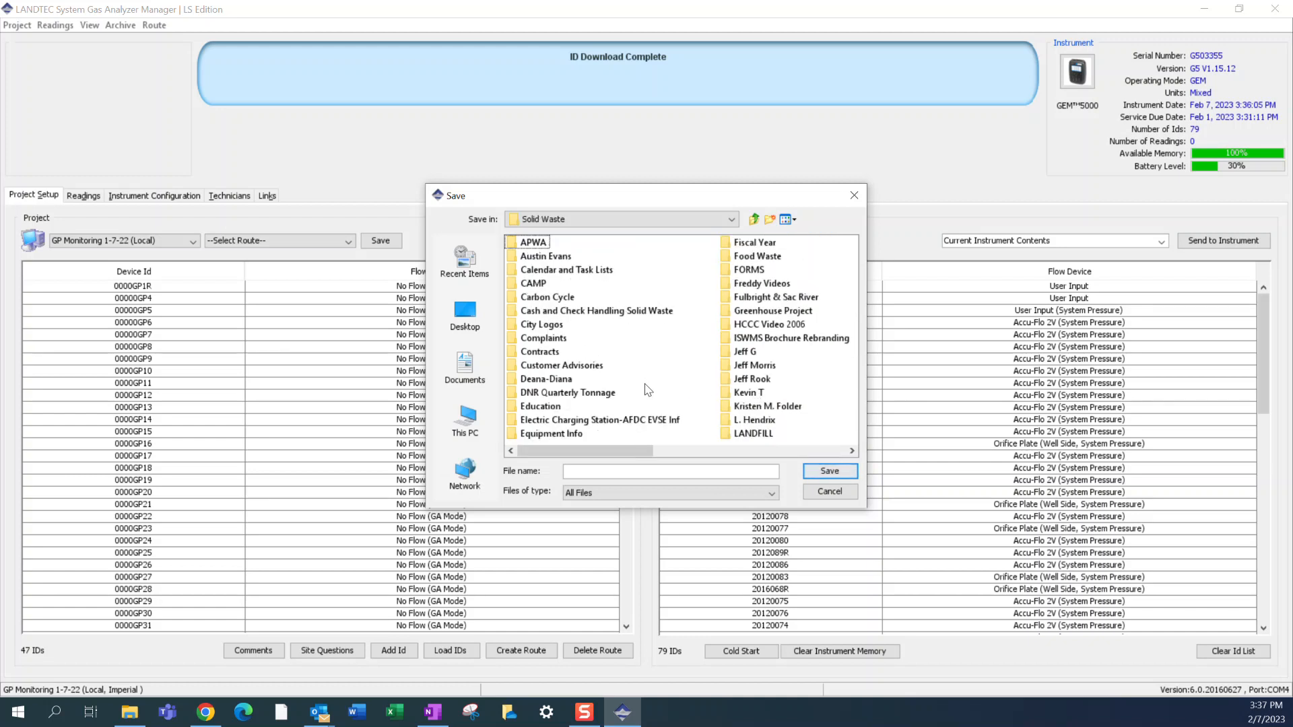
double_click(741, 436)
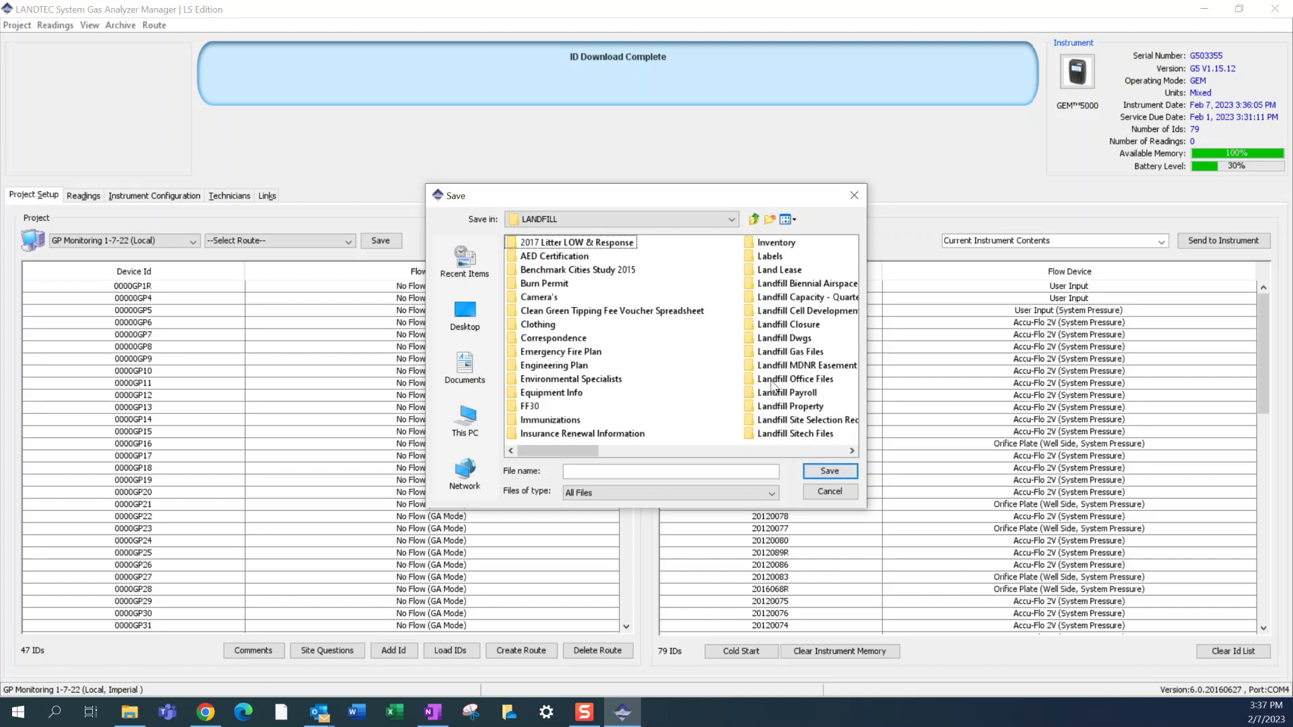
scroll(775, 388, down, 1)
double_click(778, 296)
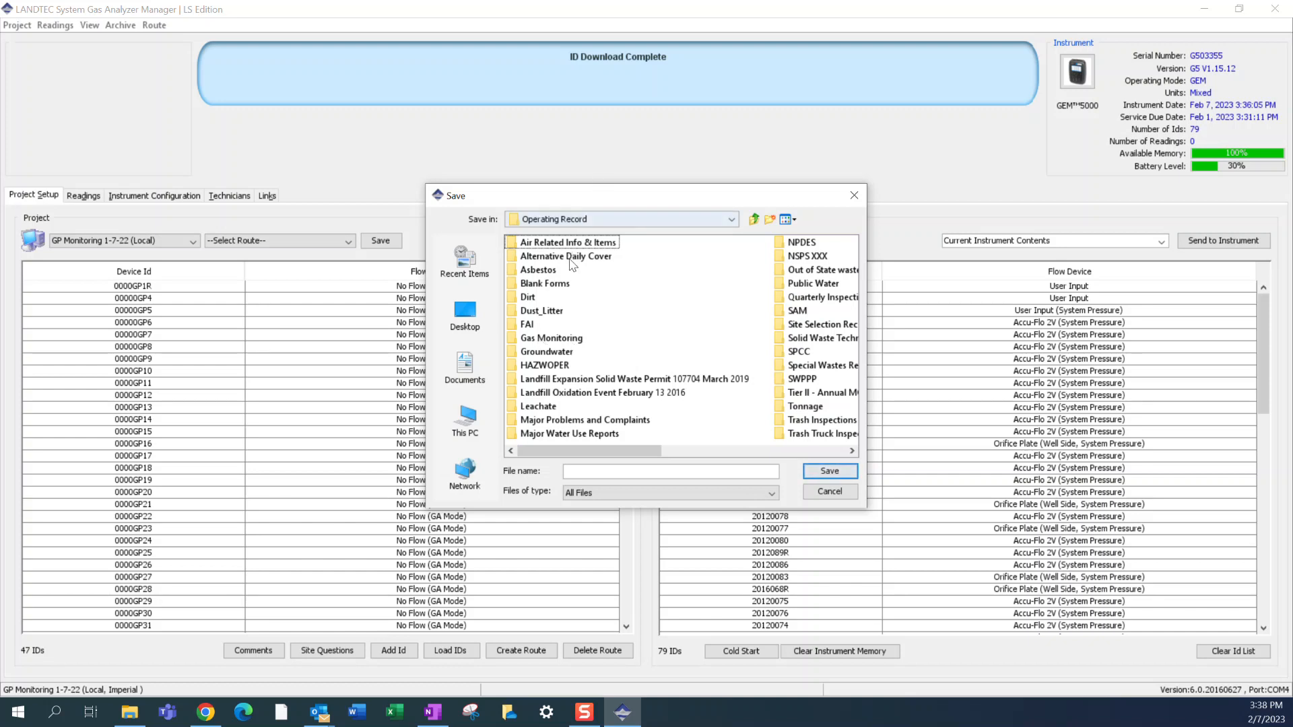
double_click(554, 340)
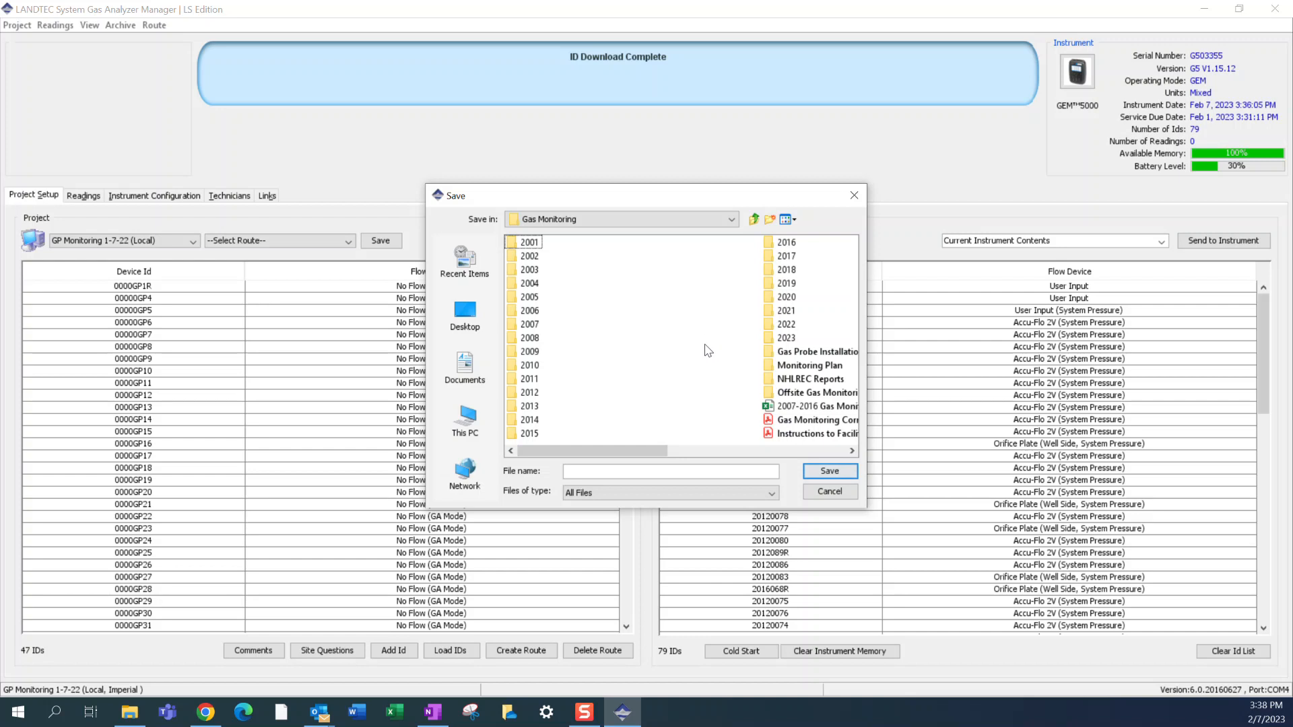
scroll(751, 376, right, 2)
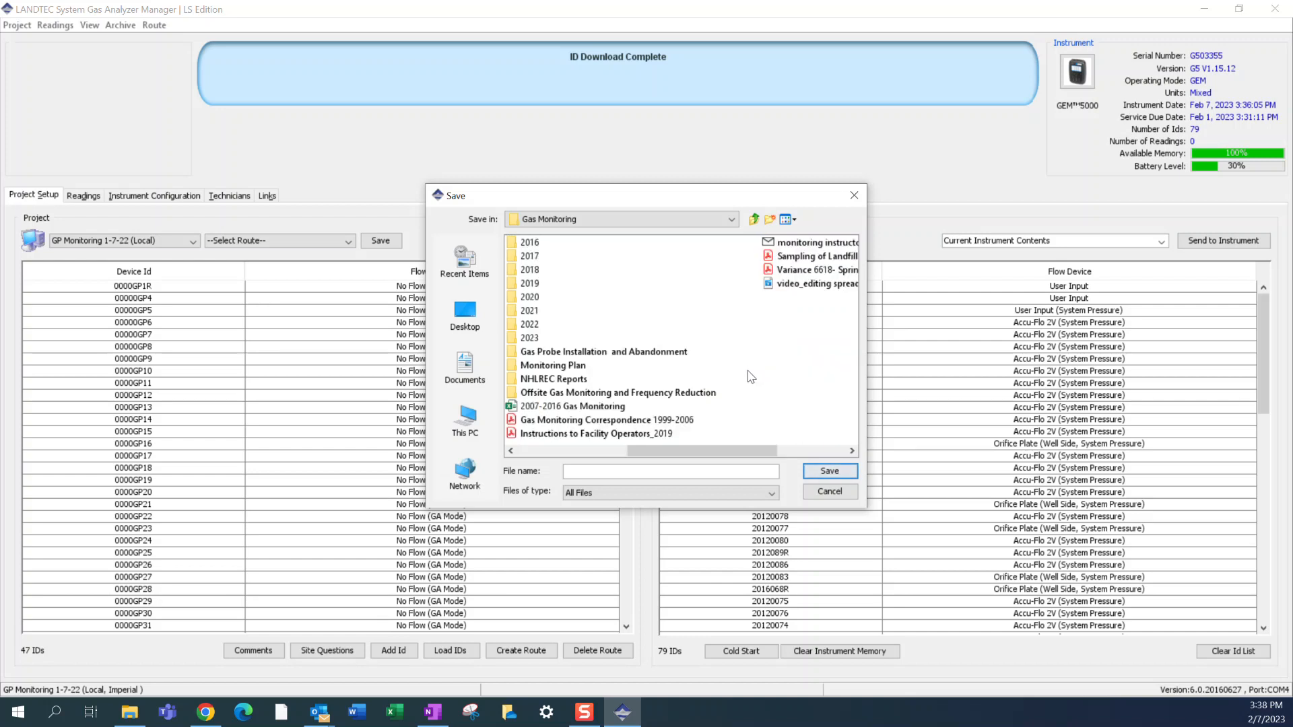
scroll(751, 376, left, 2)
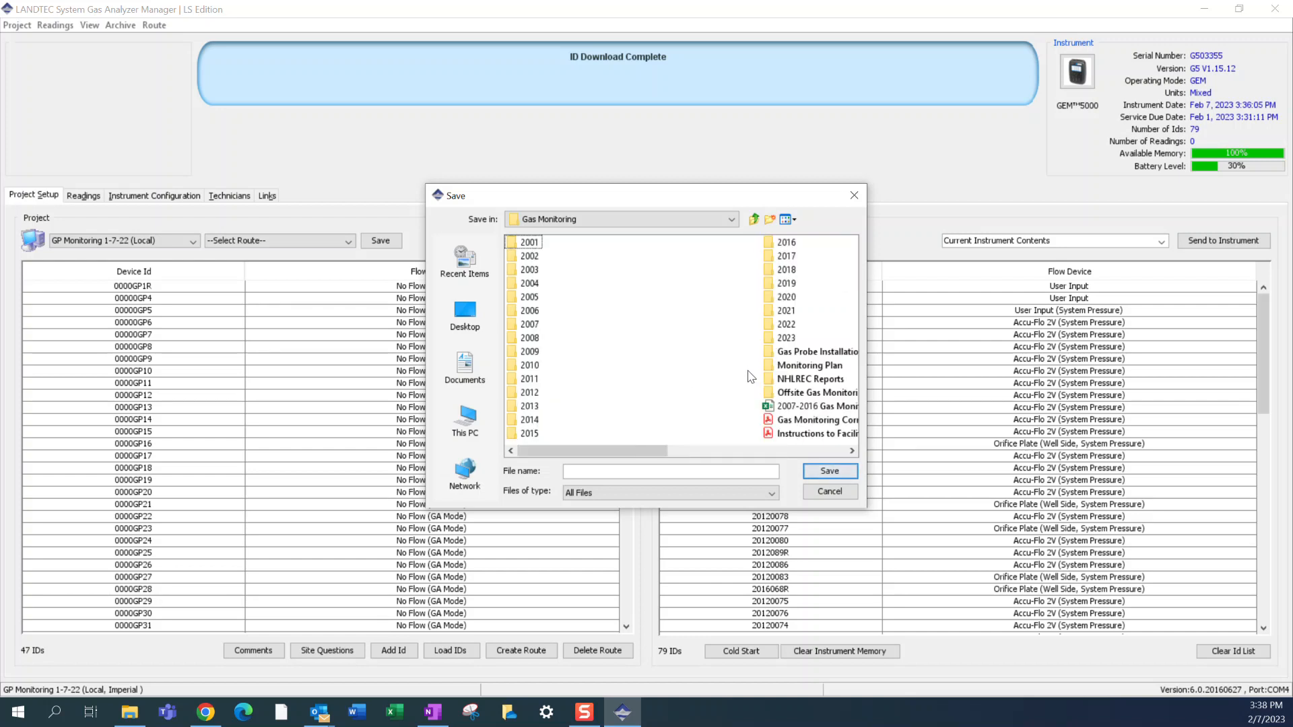
- Name the archive file GEM5k ids_backup, keep the file type at All Files, and save it
click(622, 472)
text(GEM)
text(5k ids_backu)
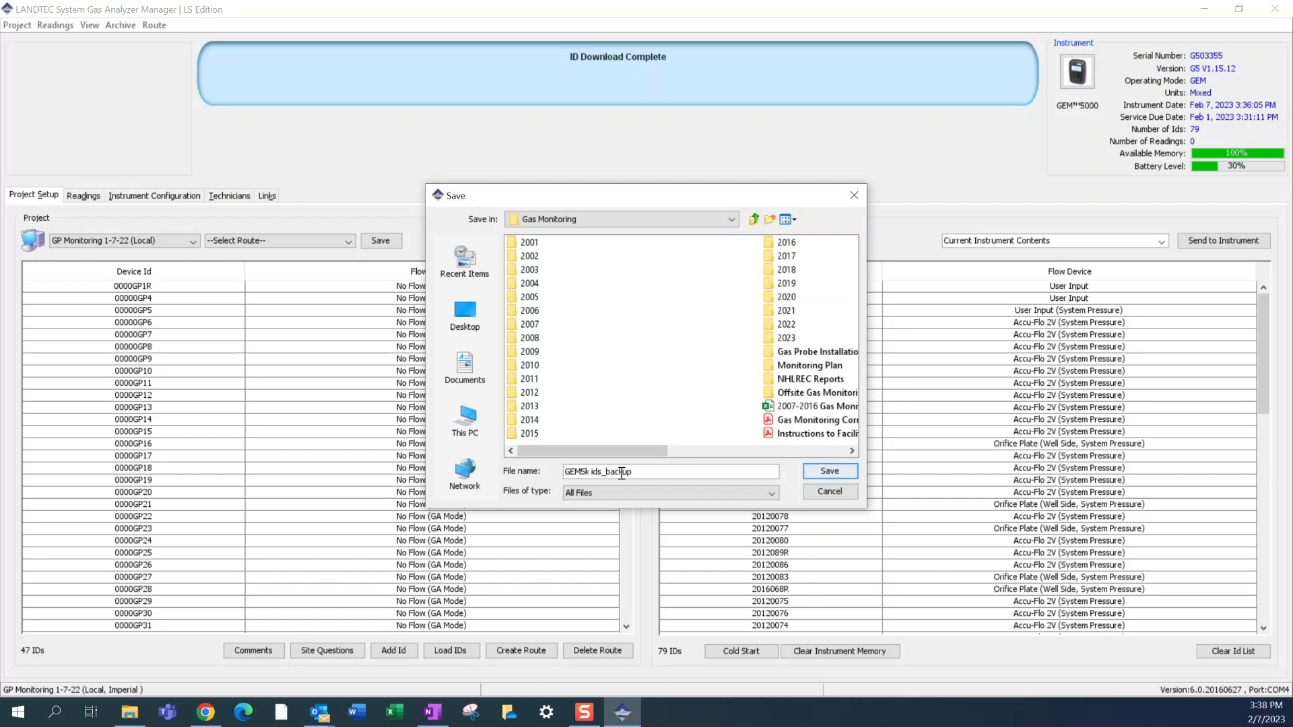
text(p)
click(703, 493)
click(703, 493)
click(829, 472)
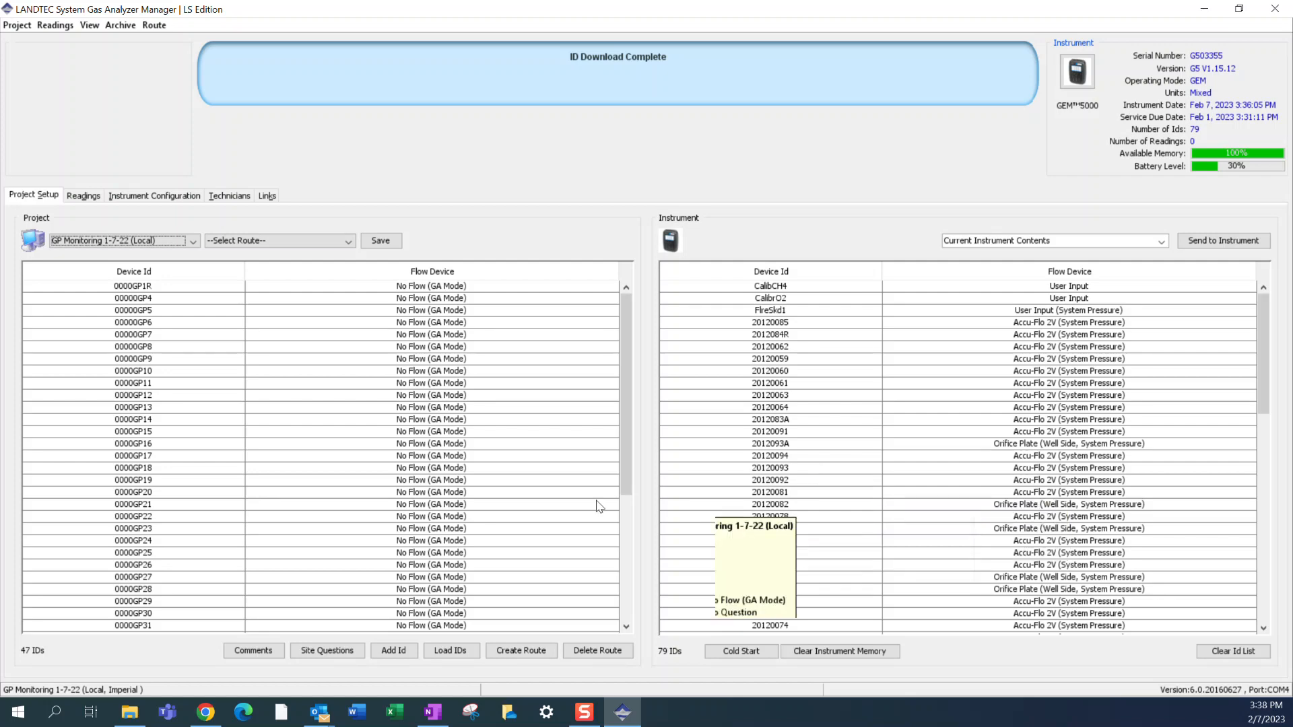
- Switch to File Explorer, open the Gas Monitoring folder in Operating Record, and find the GEM5k ids_backup.gam file
click(130, 712)
scroll(342, 419, up, 2)
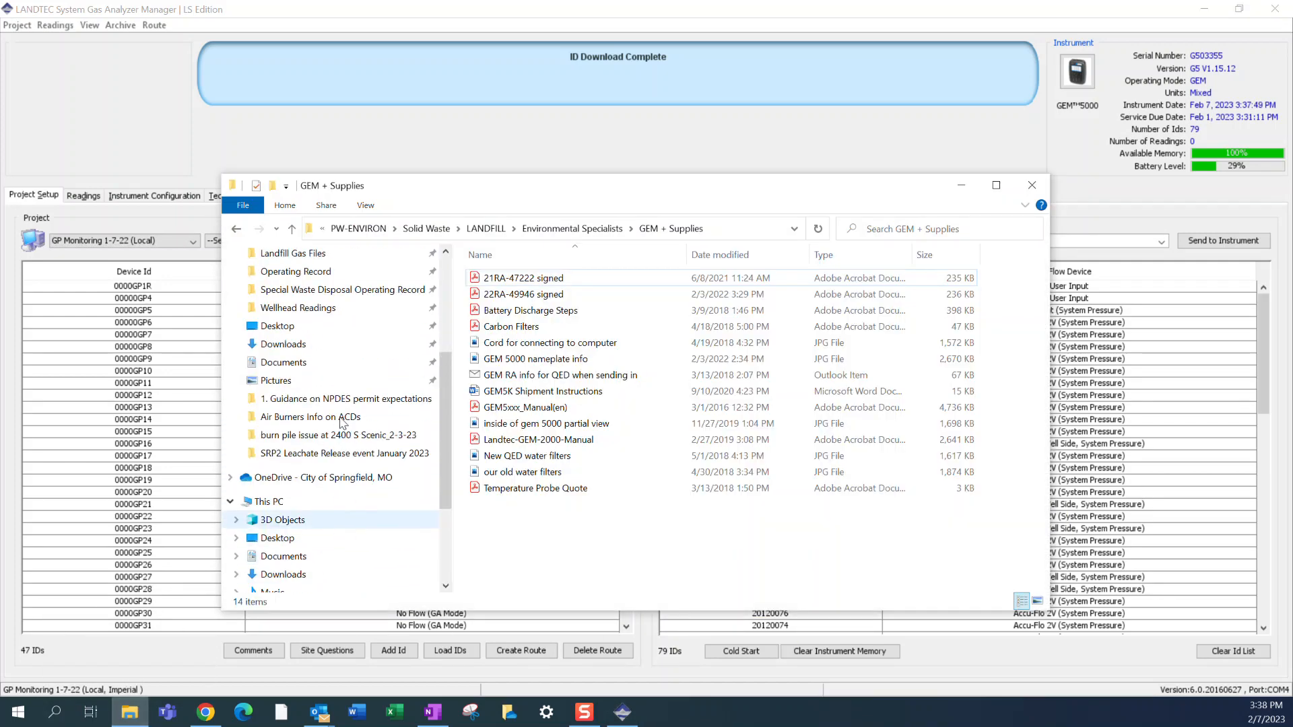
scroll(342, 422, up, 2)
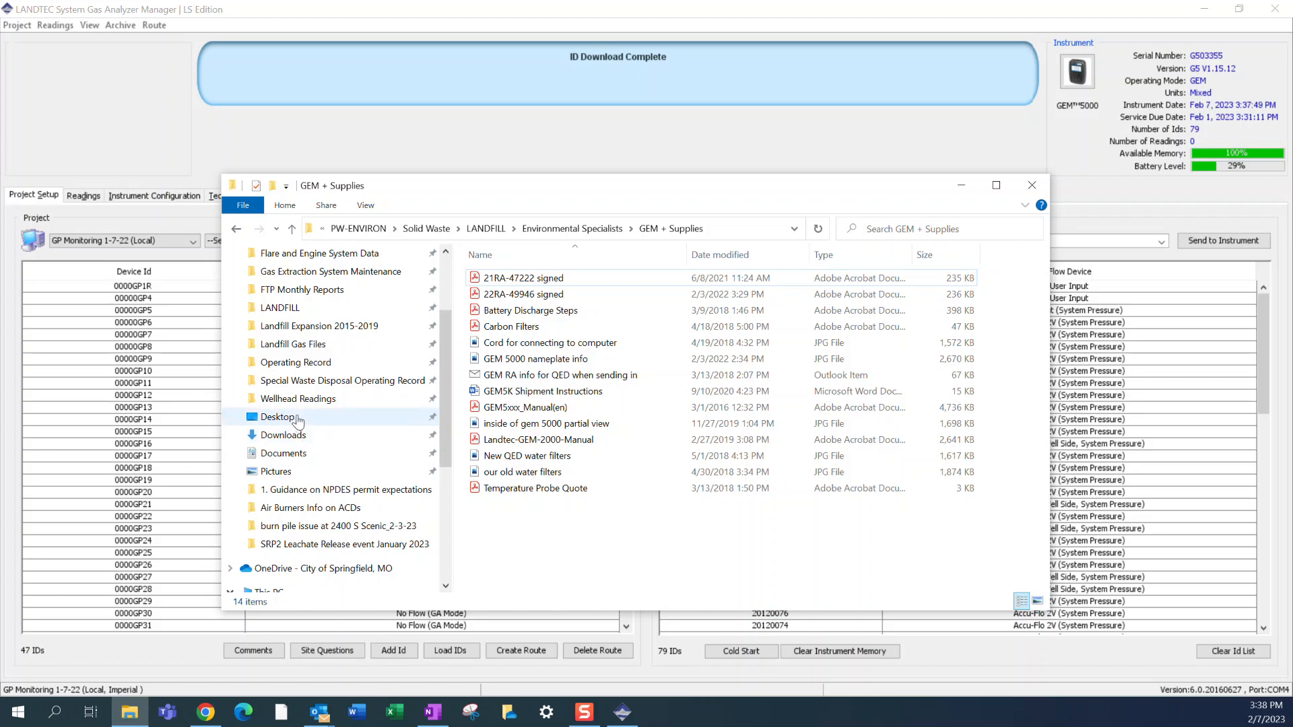
scroll(308, 354, up, 3)
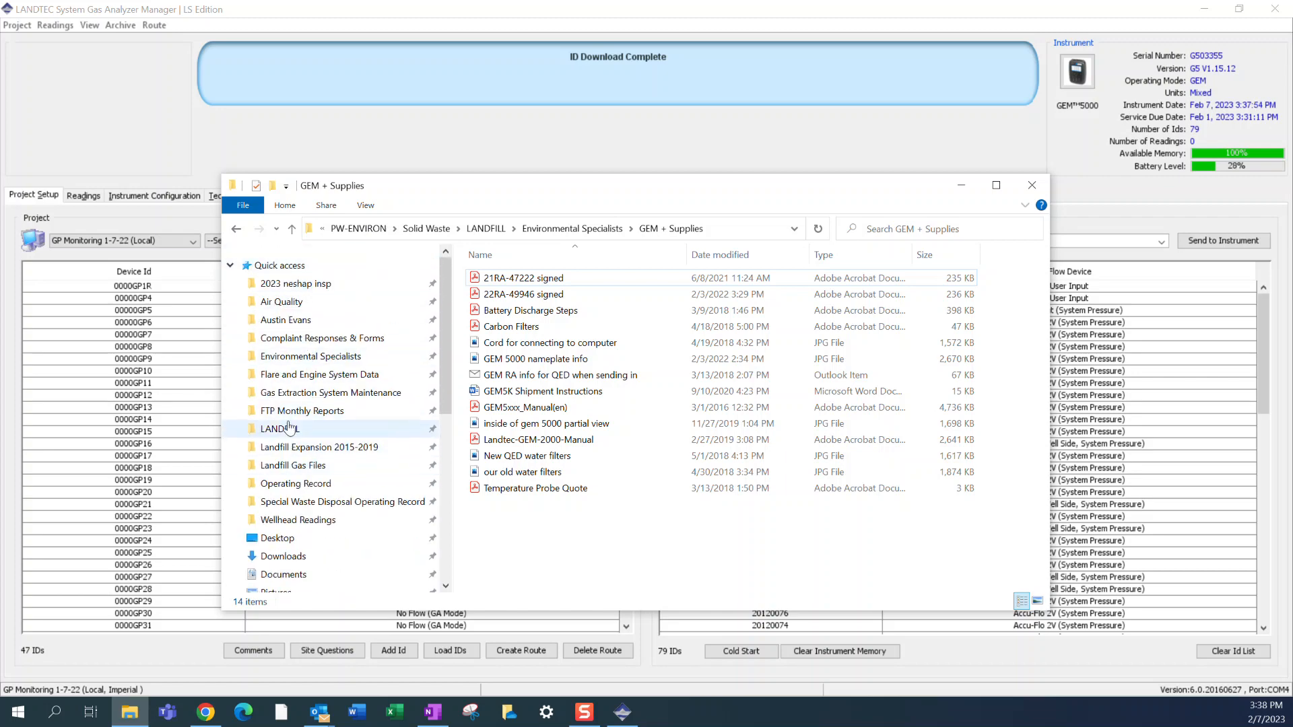
click(299, 485)
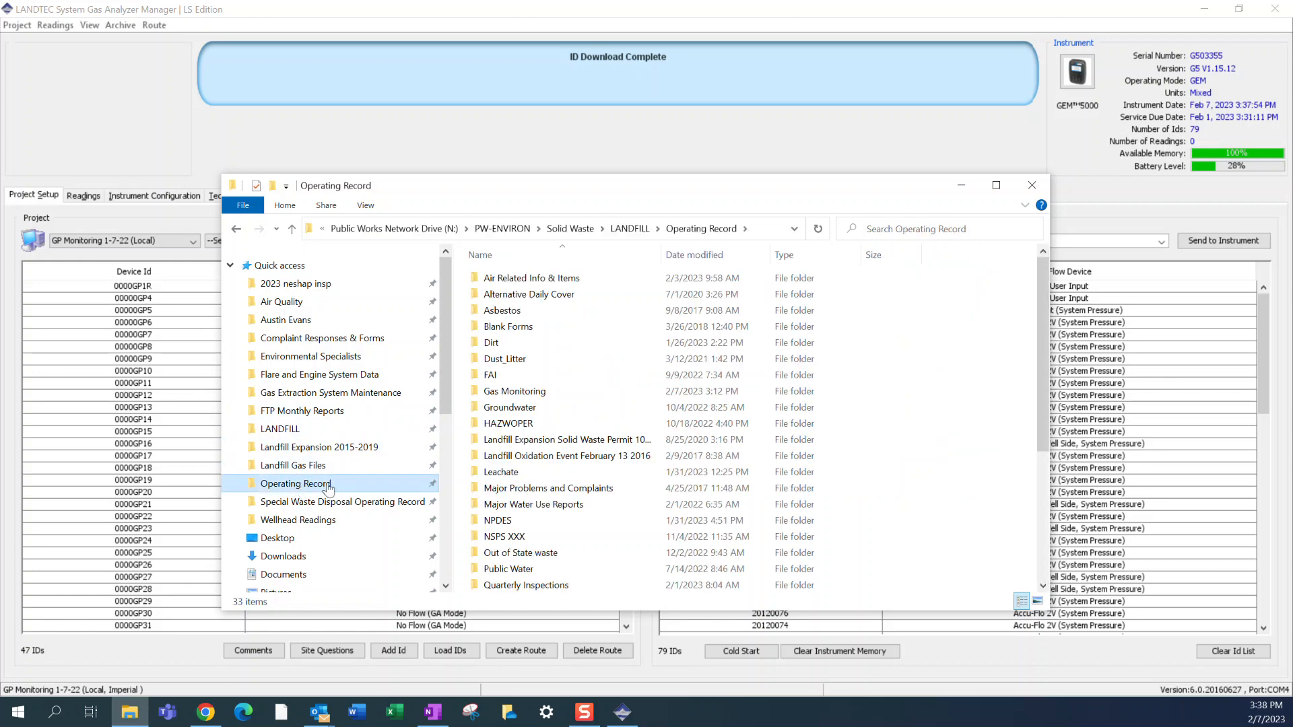
double_click(514, 392)
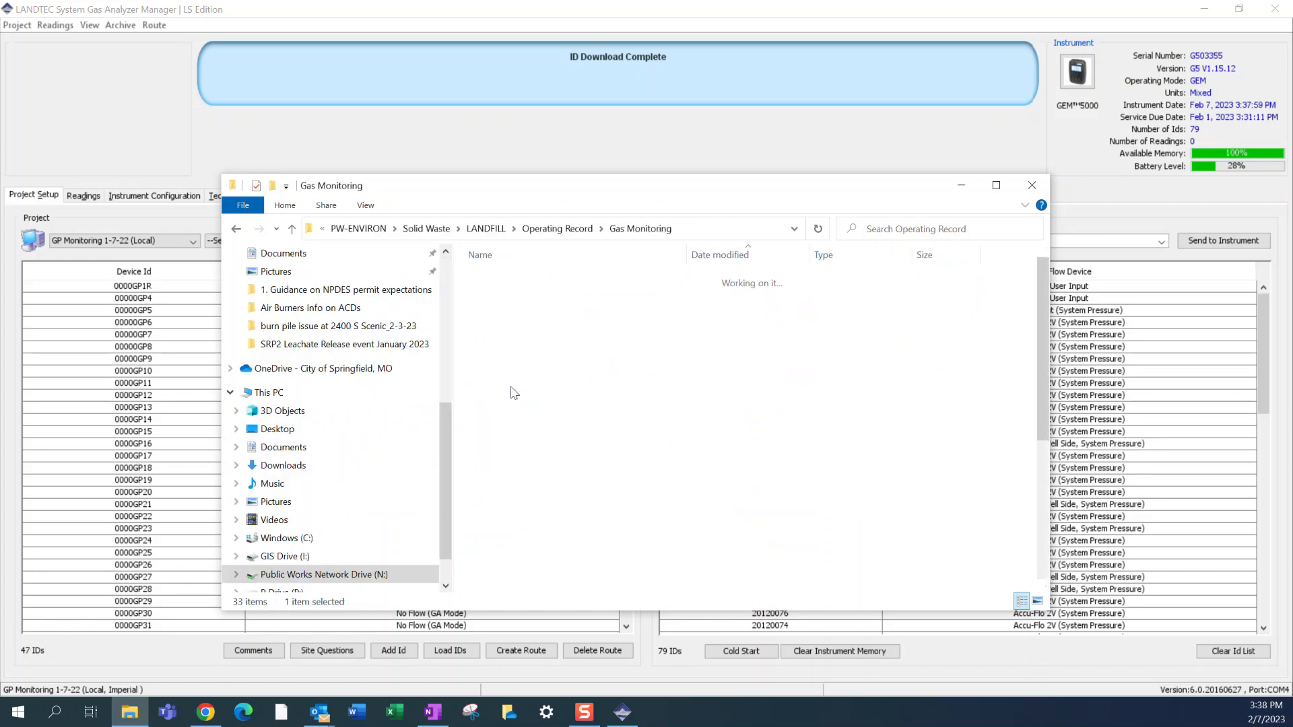
scroll(514, 521, down, 5)
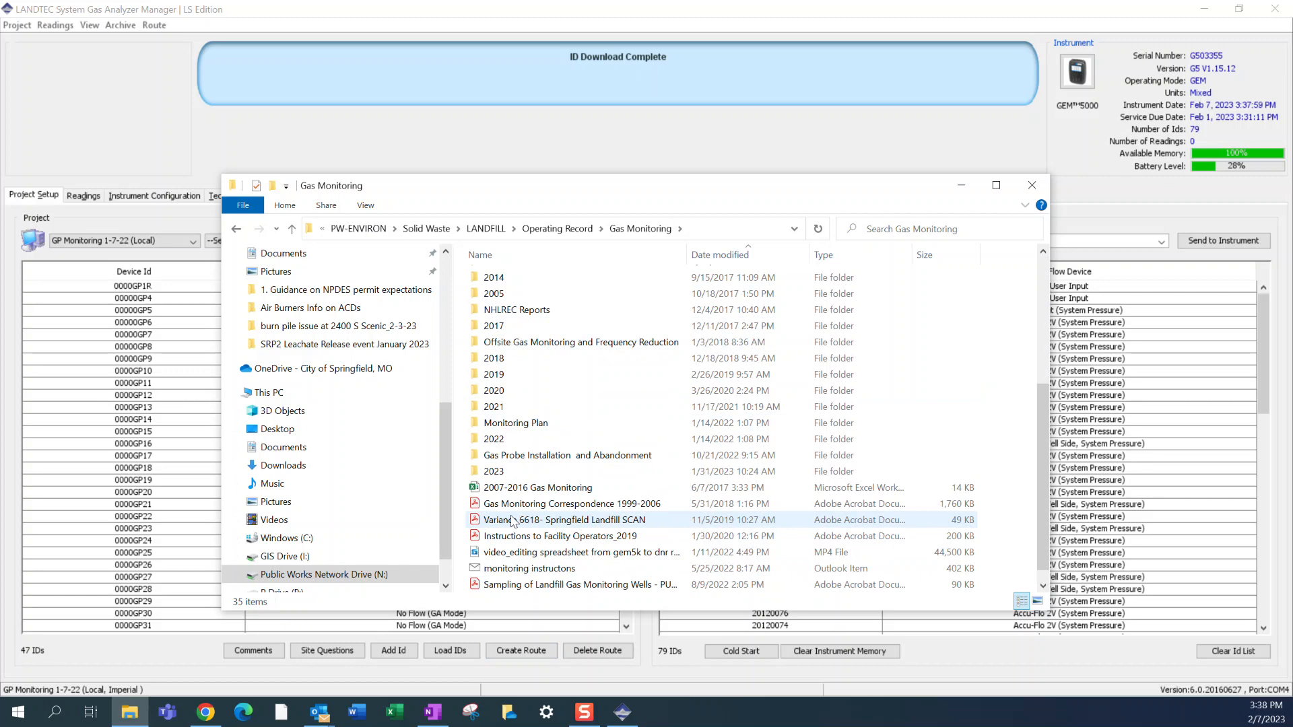
scroll(513, 521, down, 1)
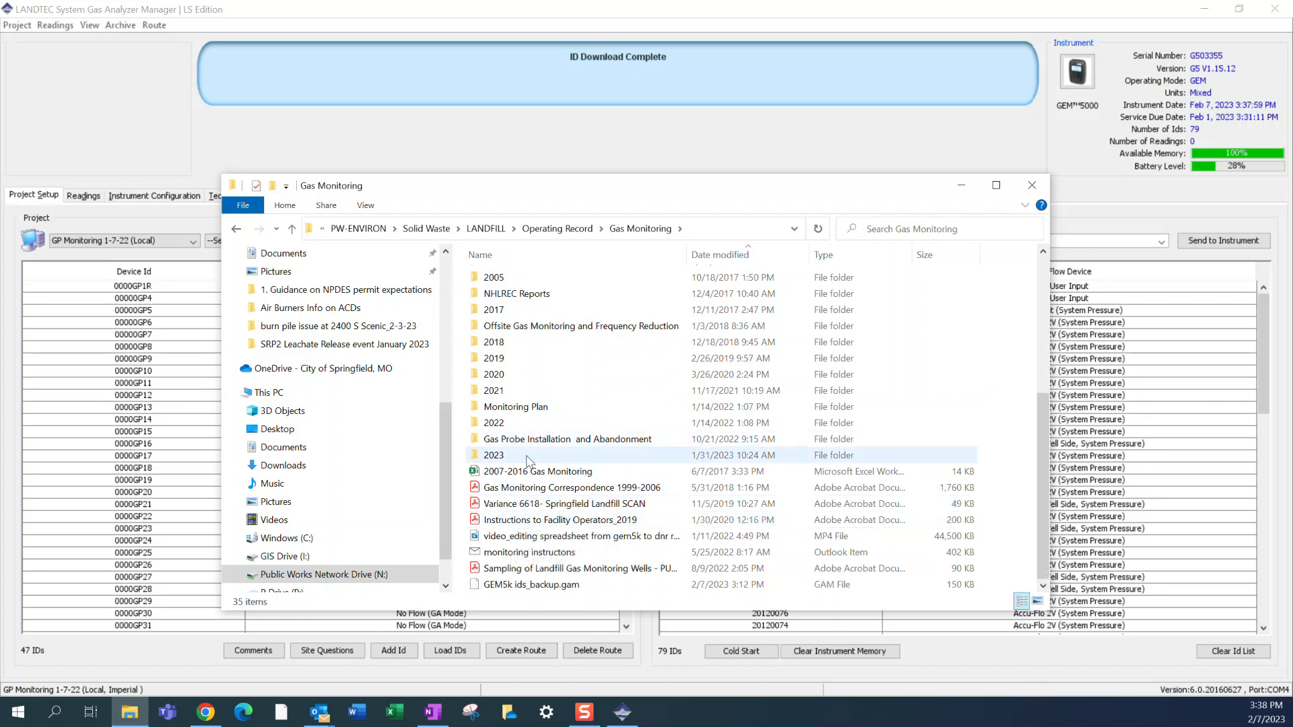
scroll(529, 441, up, 5)
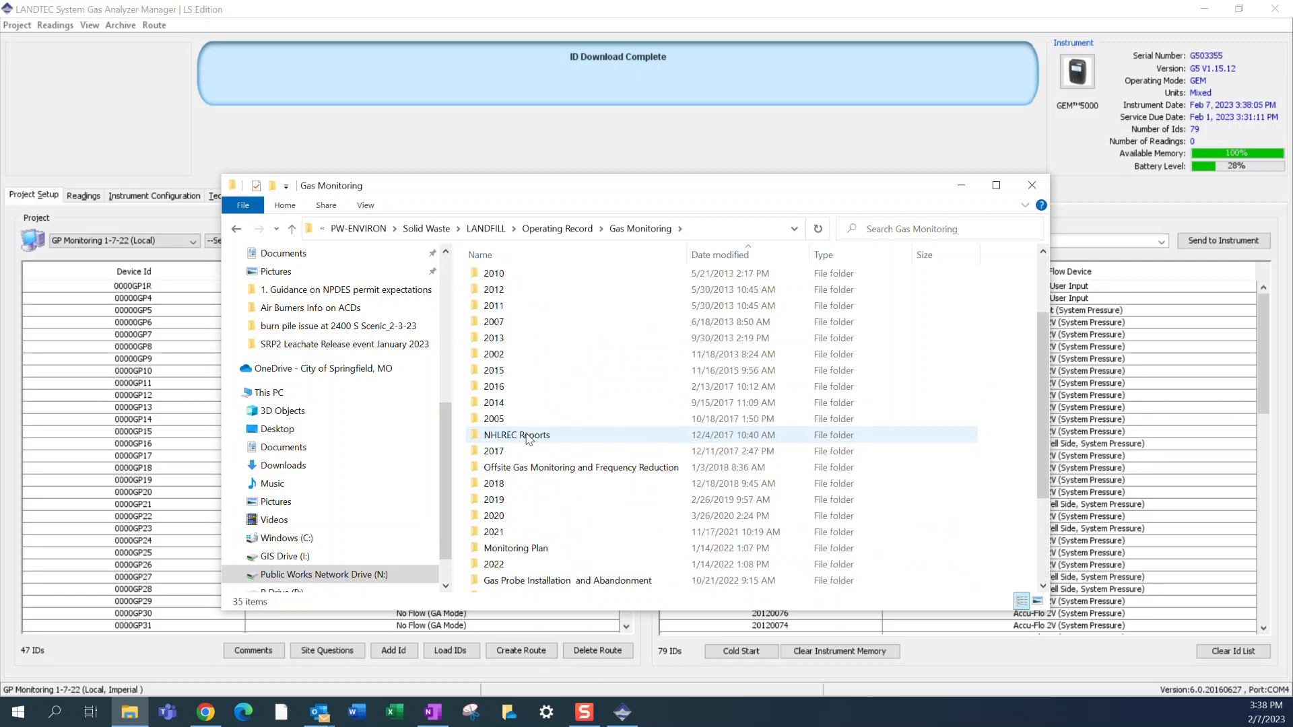
scroll(529, 440, down, 5)
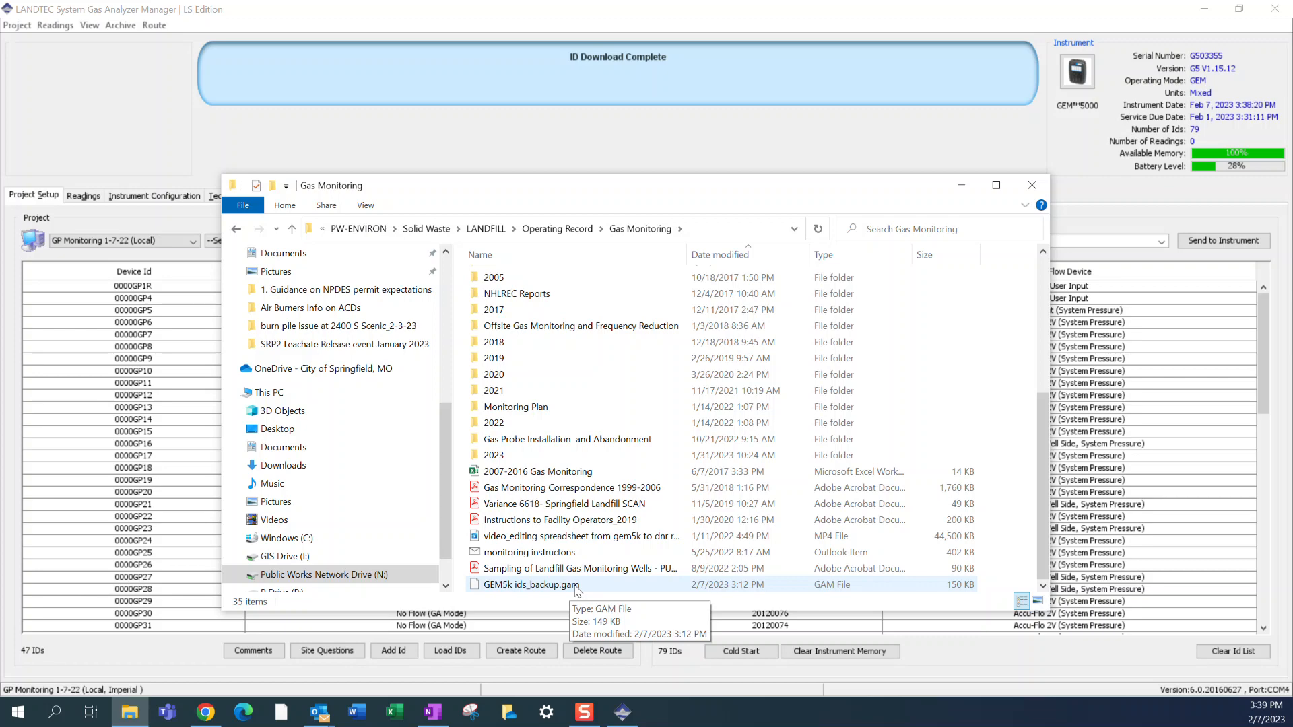
- Examine the properties of GEM5k ids_backup.gam, including its general, security and previous version information, and close them
right_click(577, 588)
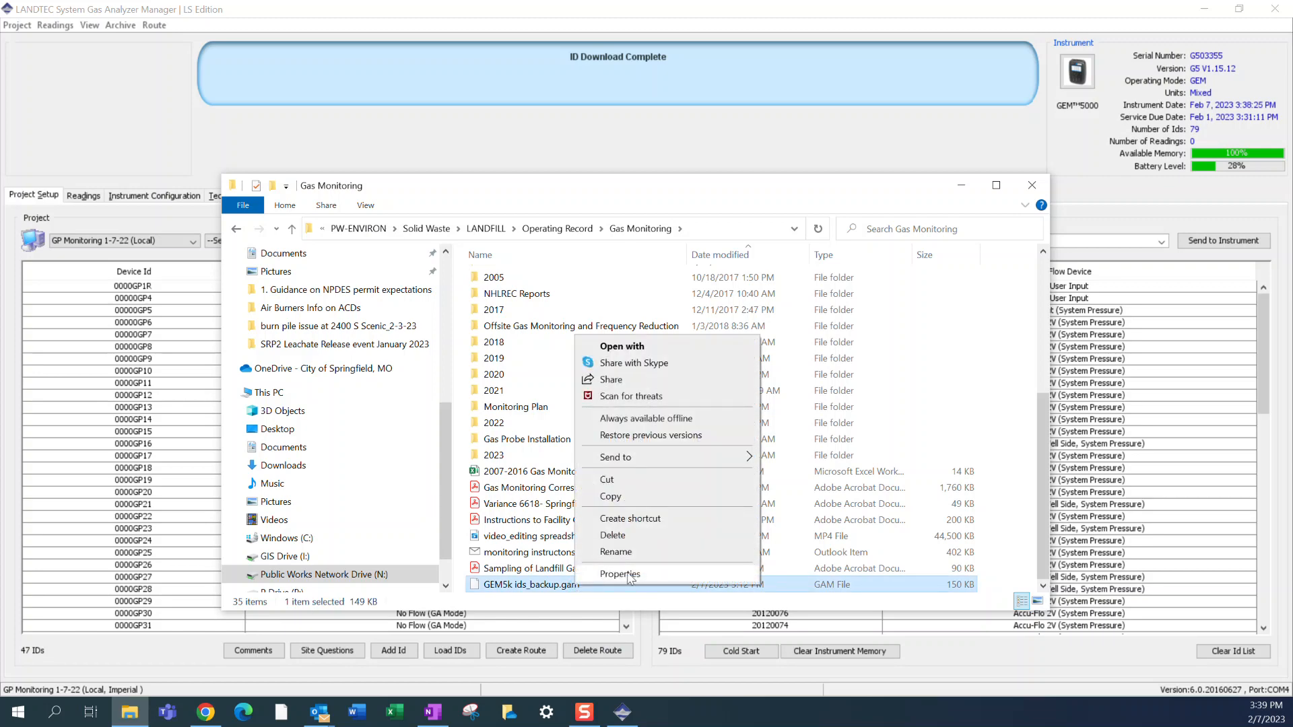
click(630, 574)
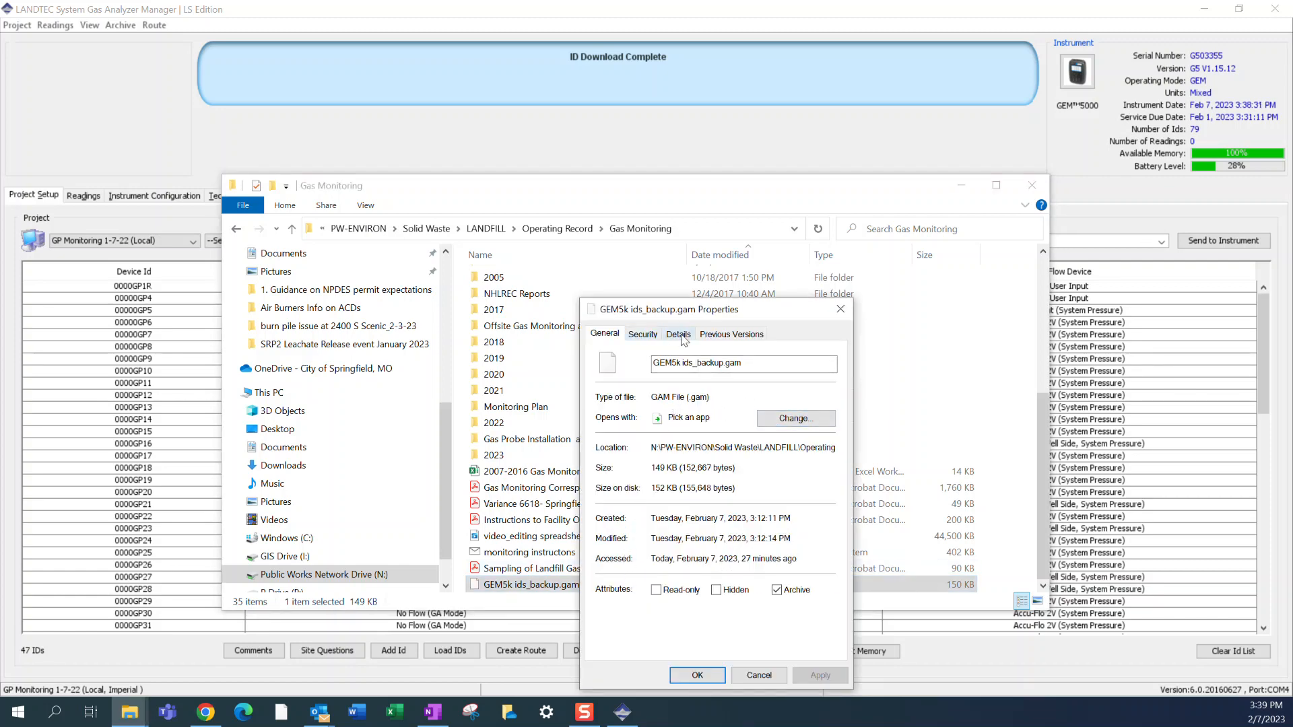
click(678, 335)
click(716, 335)
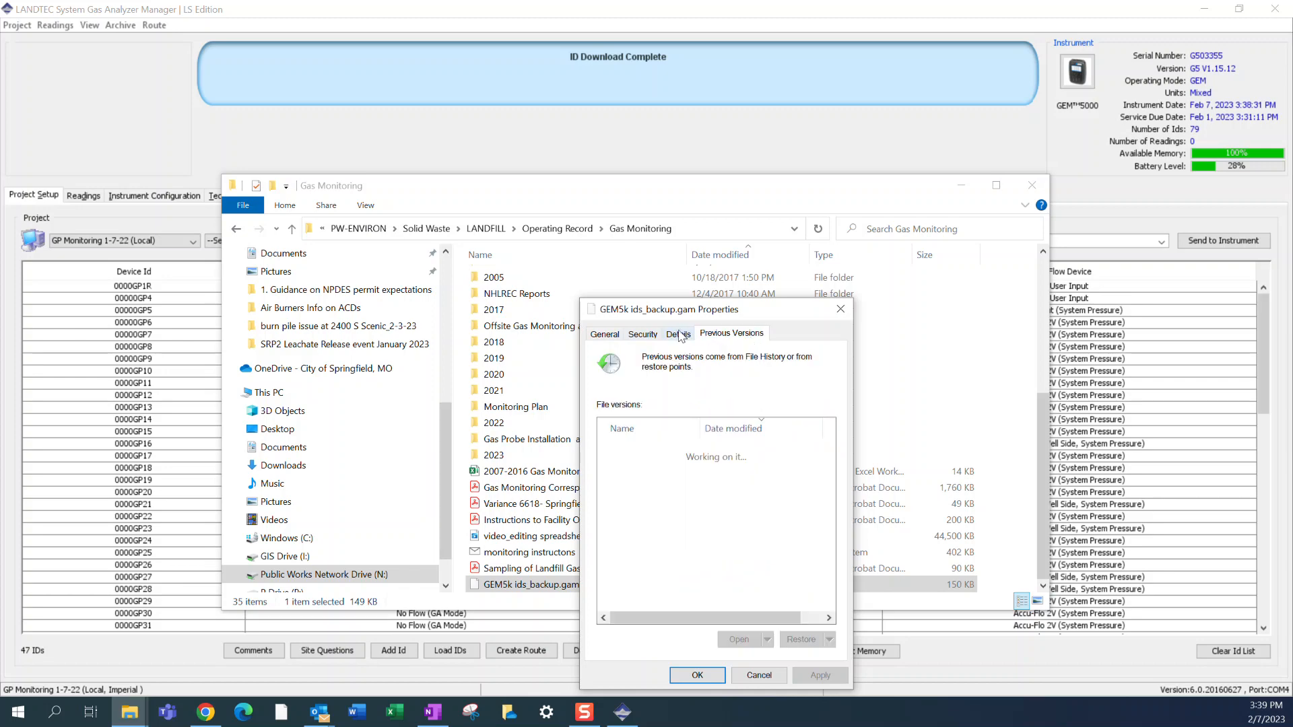
click(679, 335)
click(642, 334)
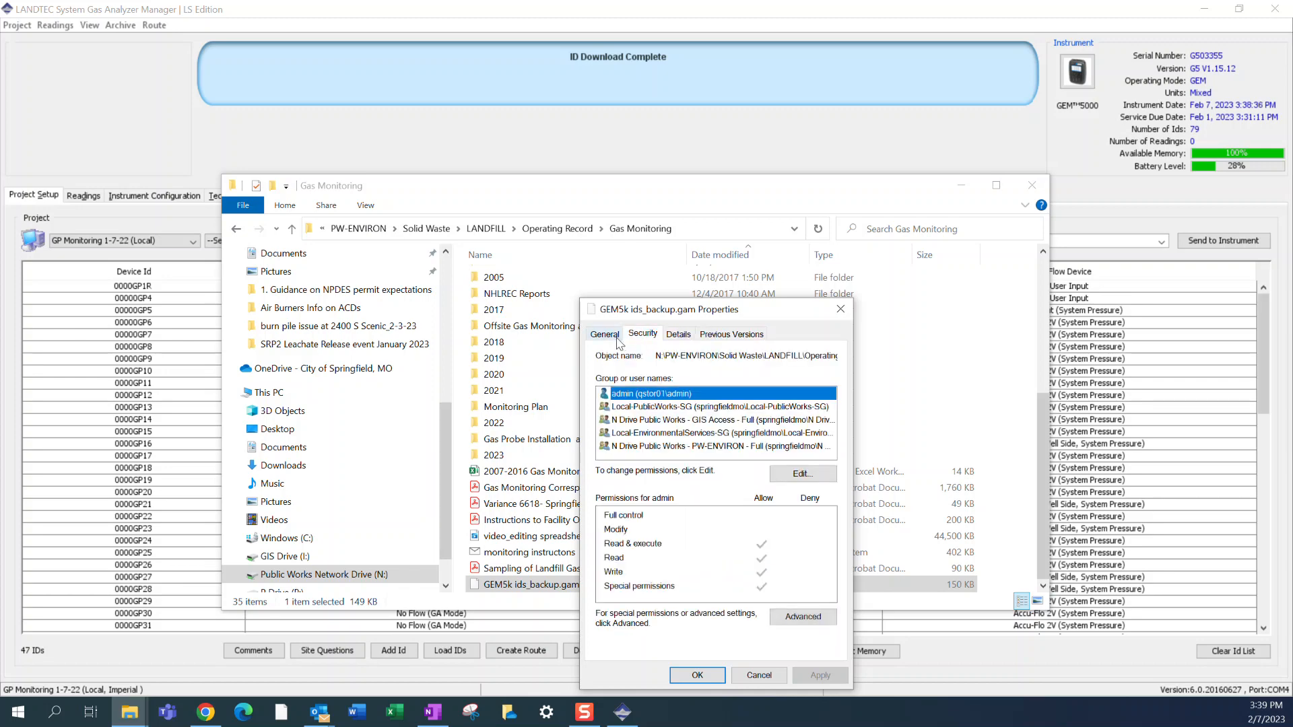
click(619, 340)
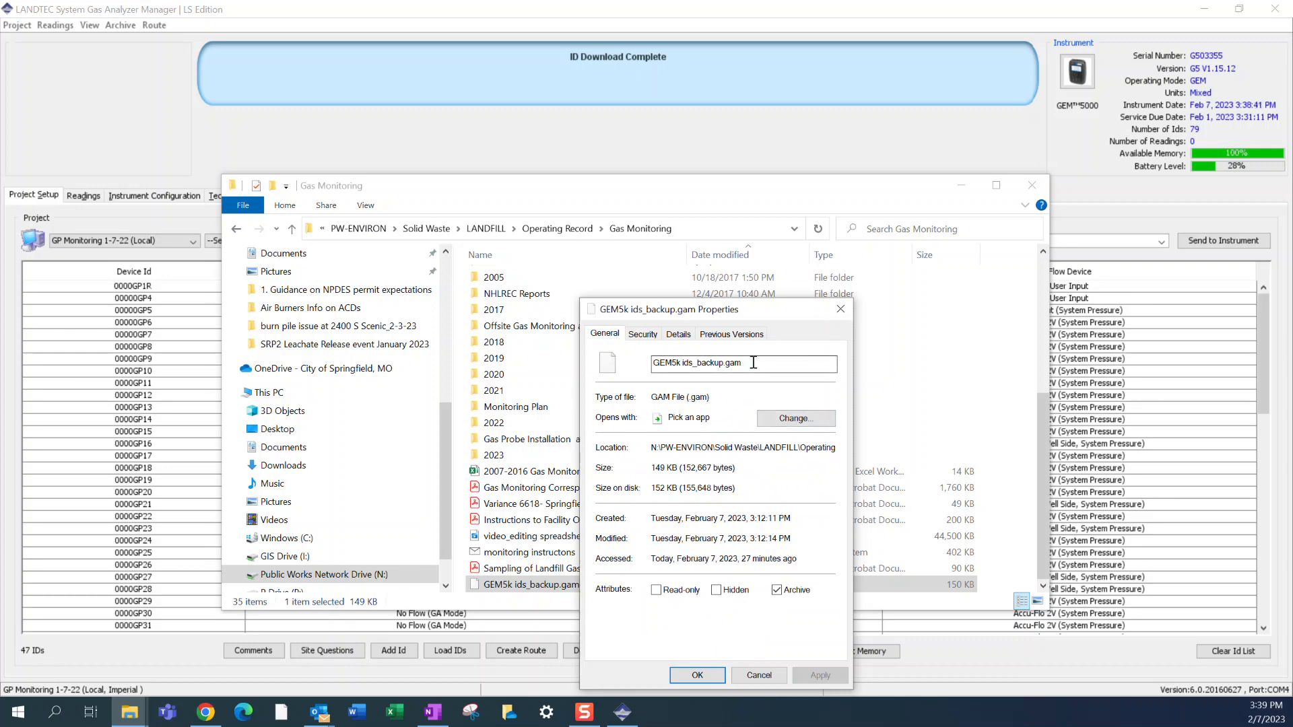
click(840, 309)
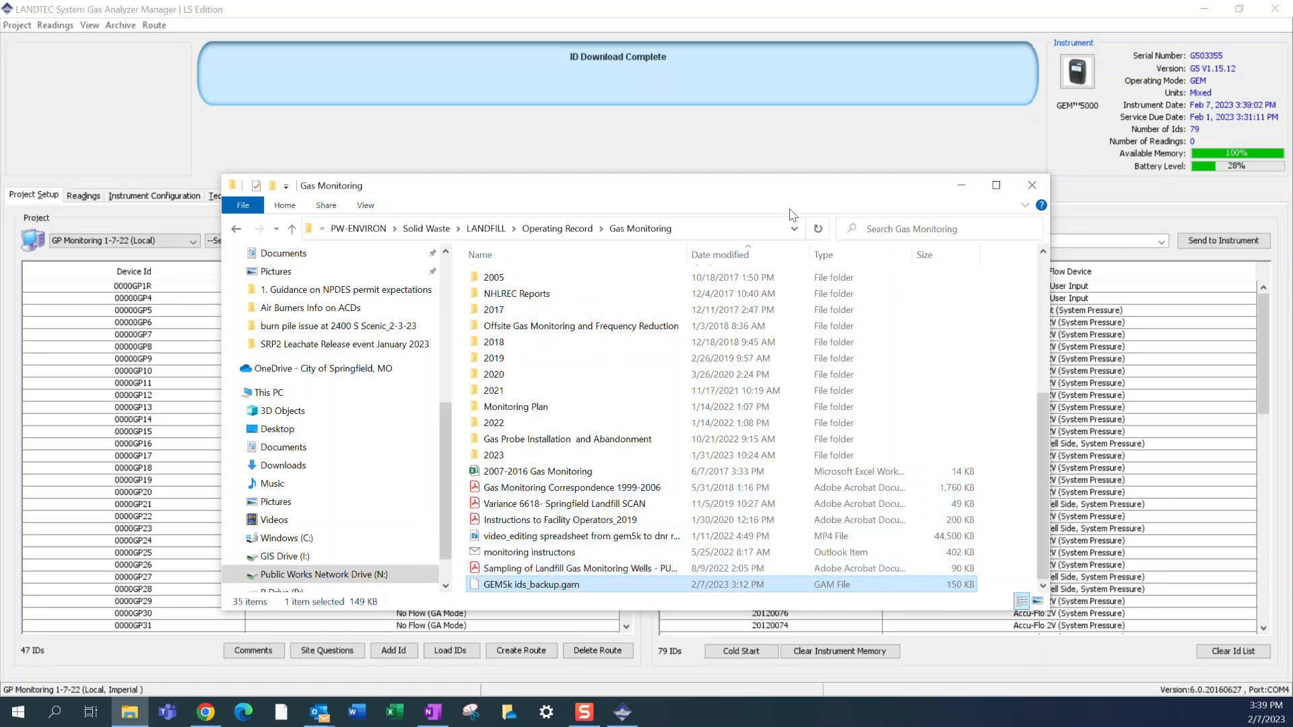
- Switch back to LANDTEC System Gas Analyzer Manager and examine the well details of the device IDs stored on the instrument
click(714, 172)
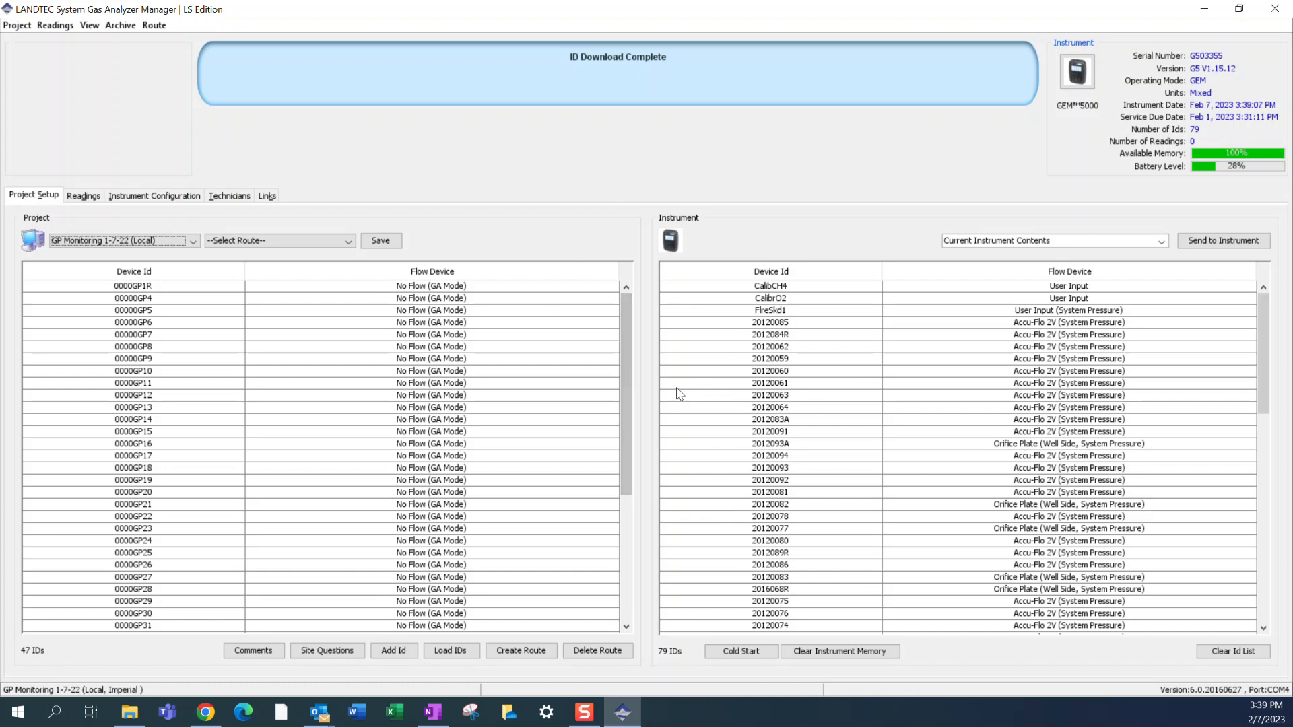
mouse_move(820, 336)
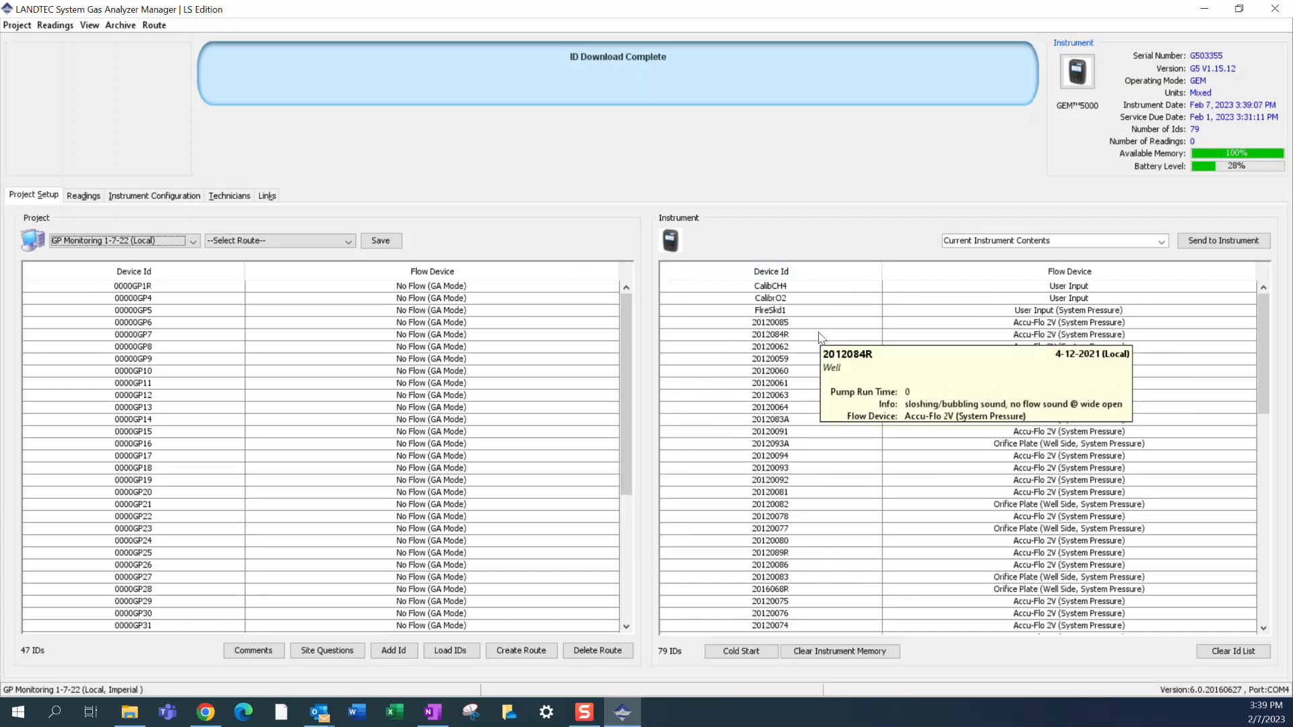
mouse_move(773, 388)
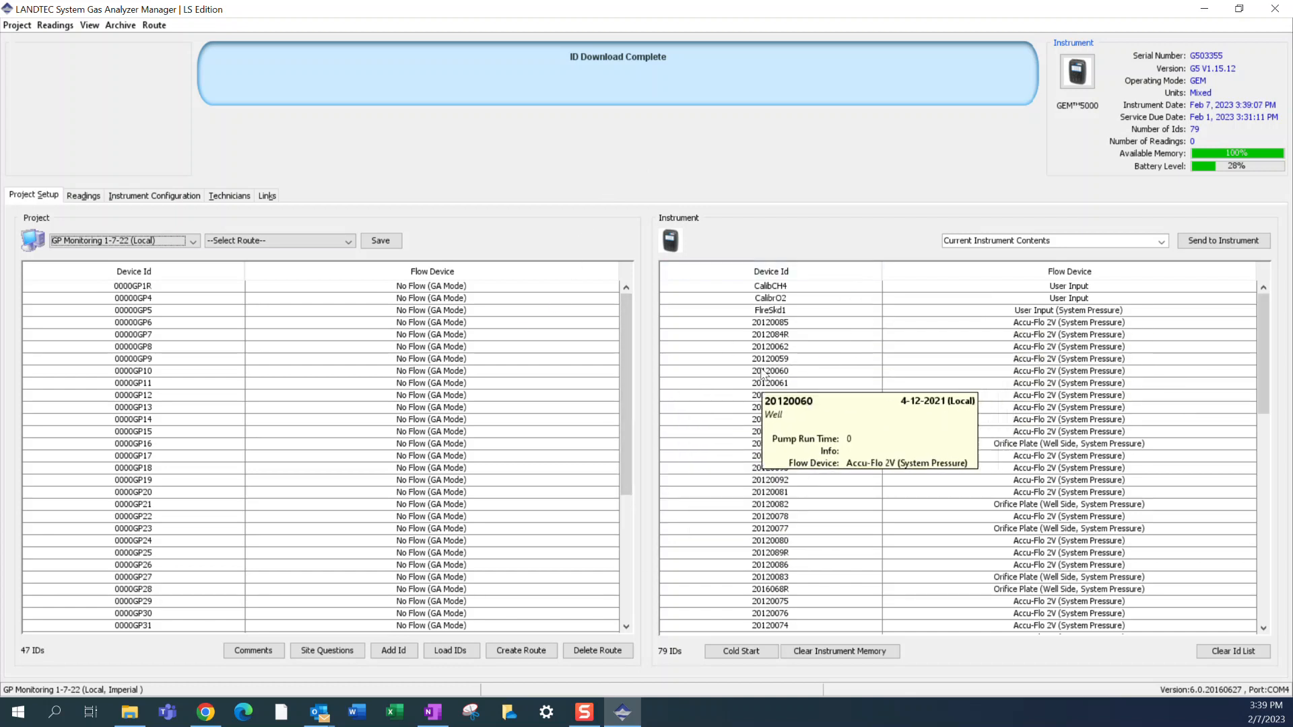
mouse_move(761, 340)
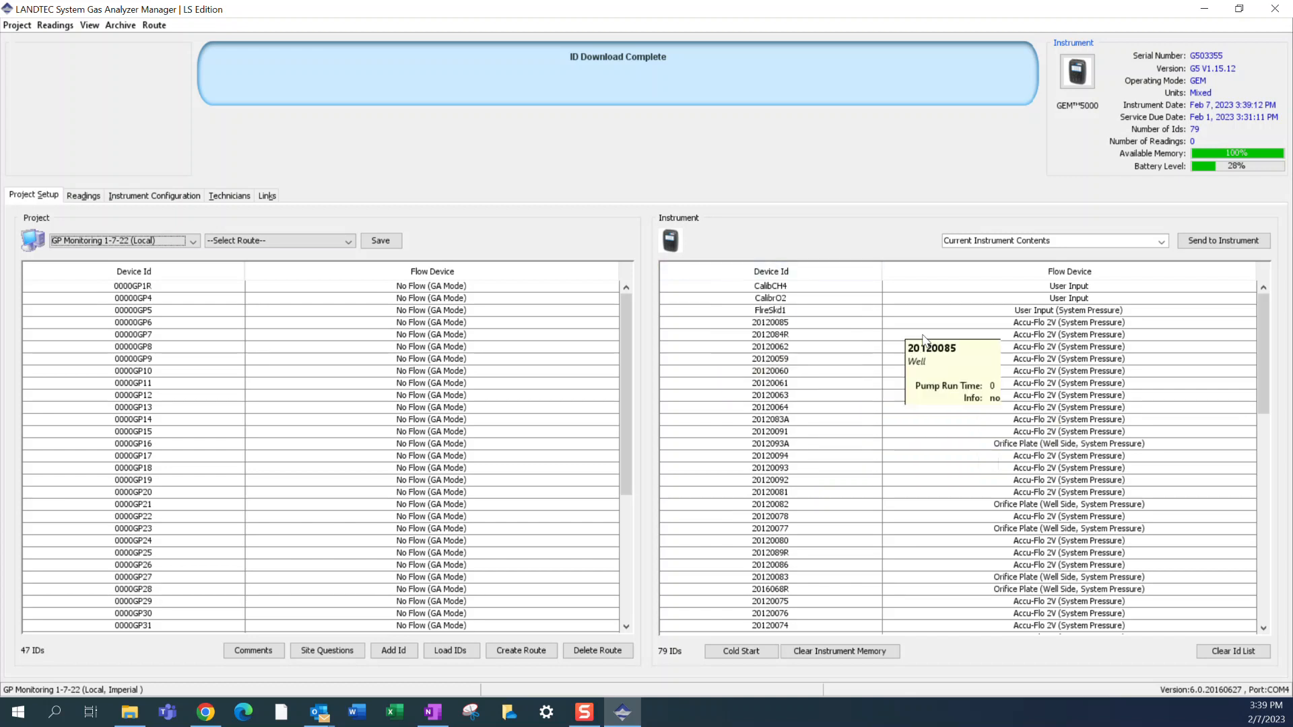
mouse_move(950, 442)
mouse_move(1149, 614)
mouse_move(667, 567)
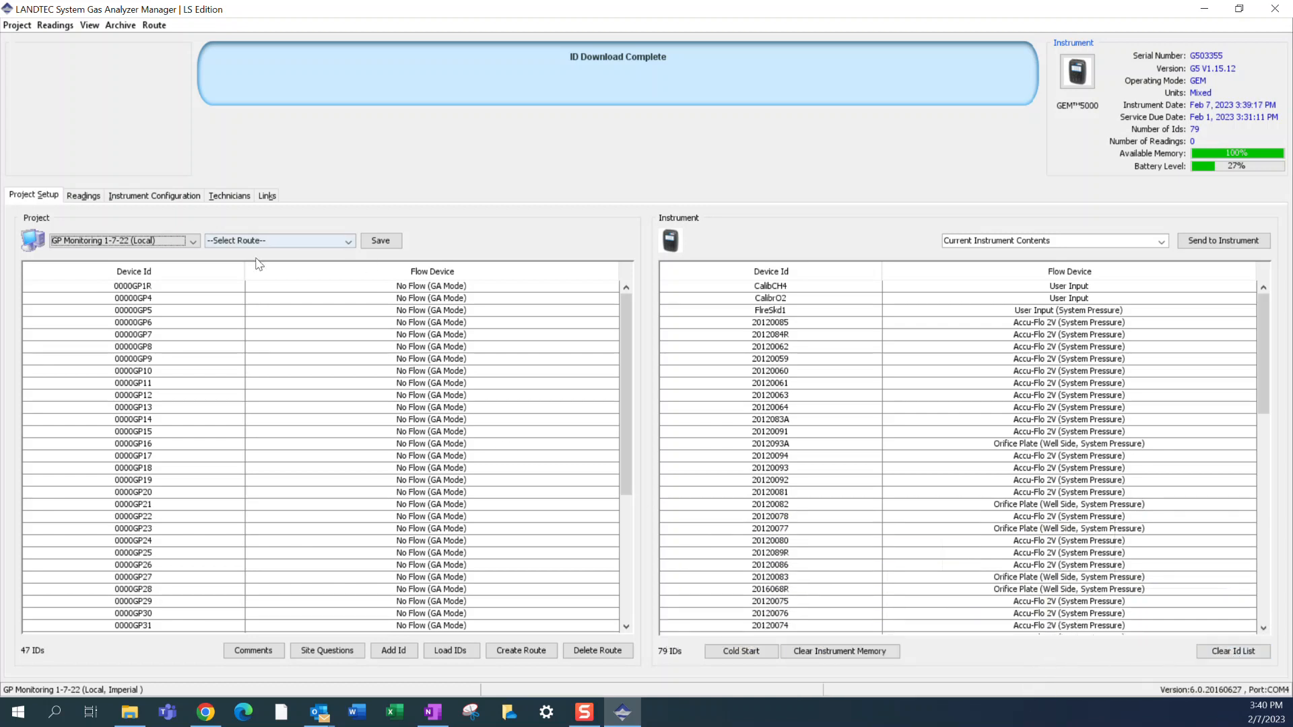
- Select the GP Monitoring 1-7-22 (Local) project, delete it permanently, and check the project list
click(134, 241)
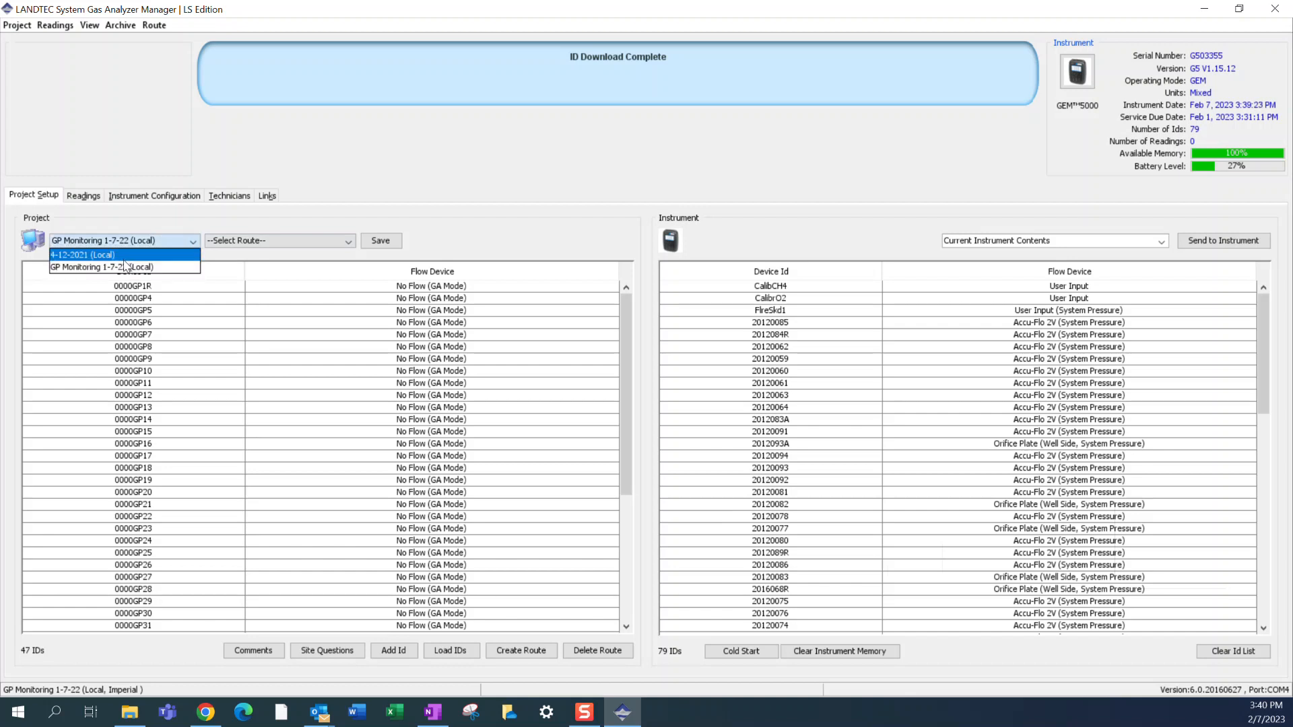
click(111, 163)
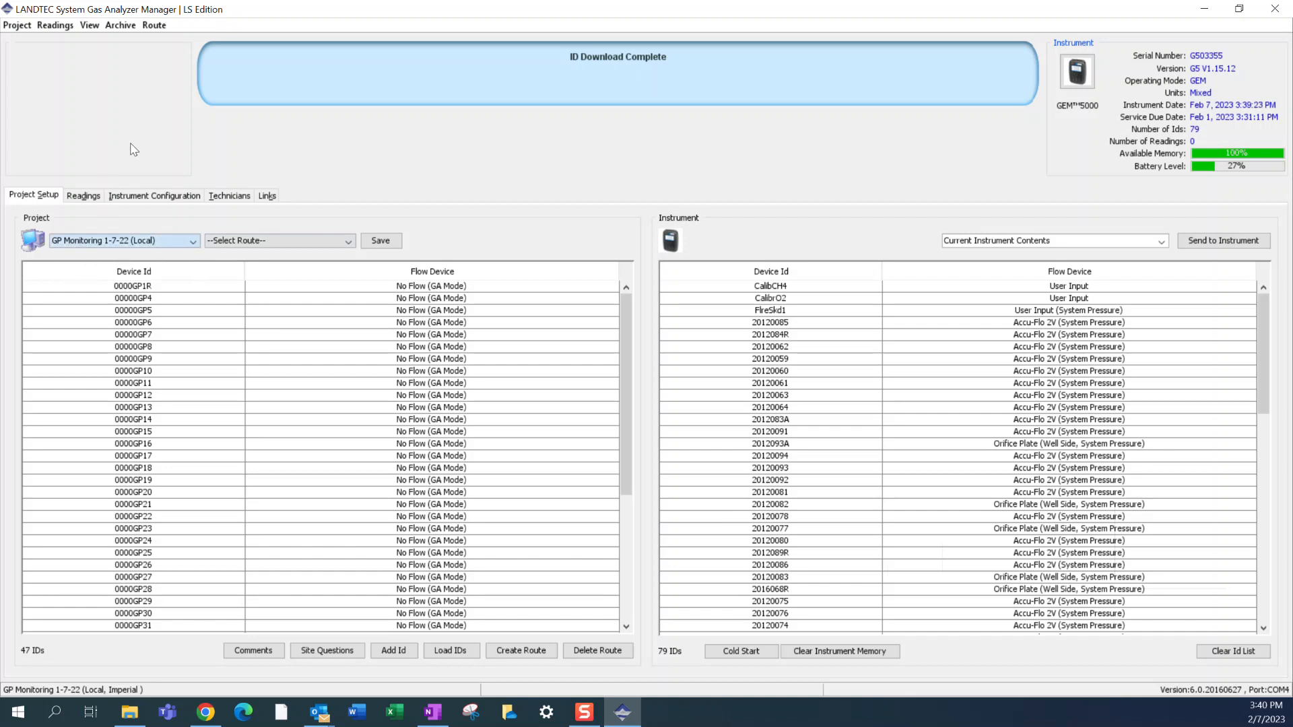
click(192, 243)
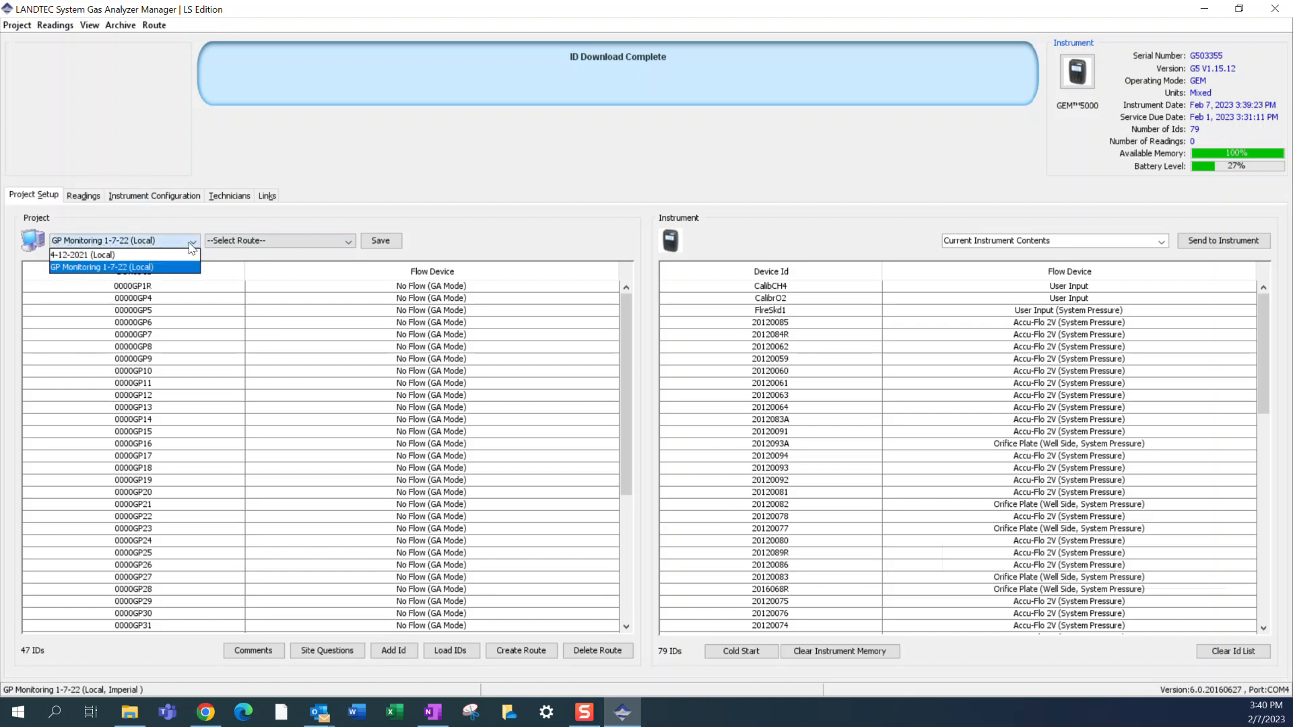
click(144, 272)
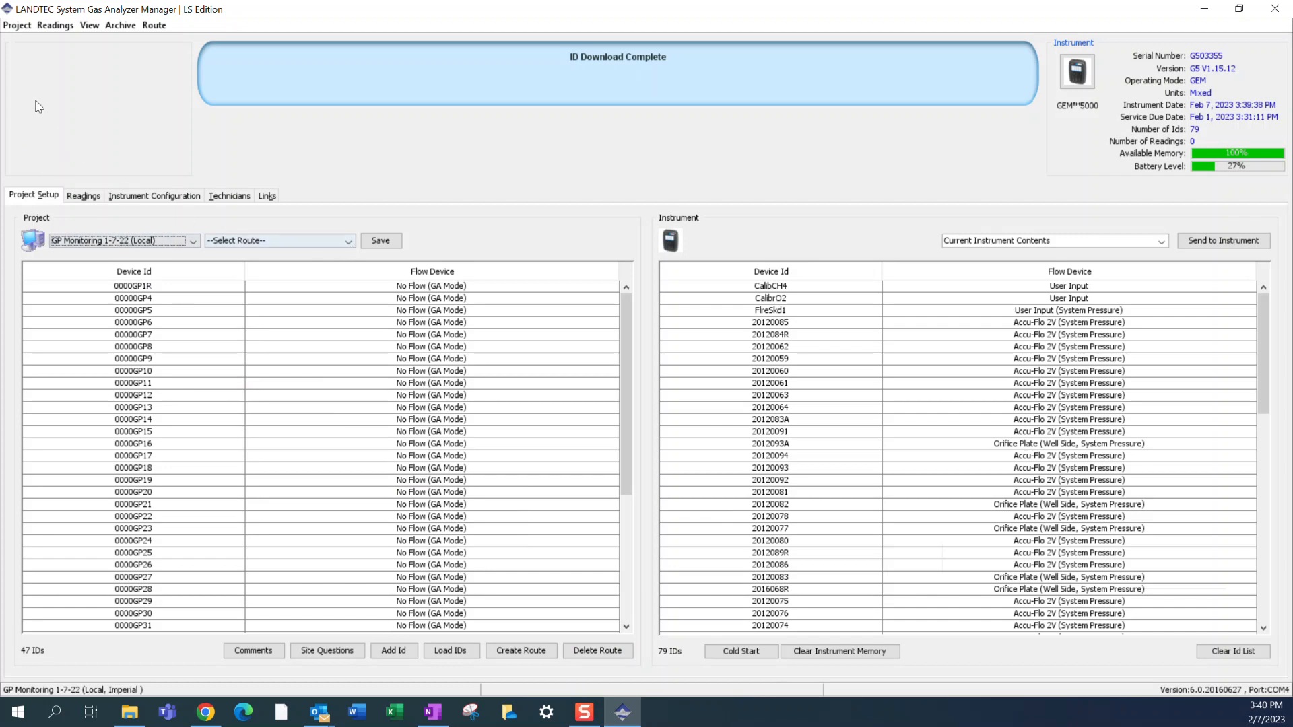
click(27, 25)
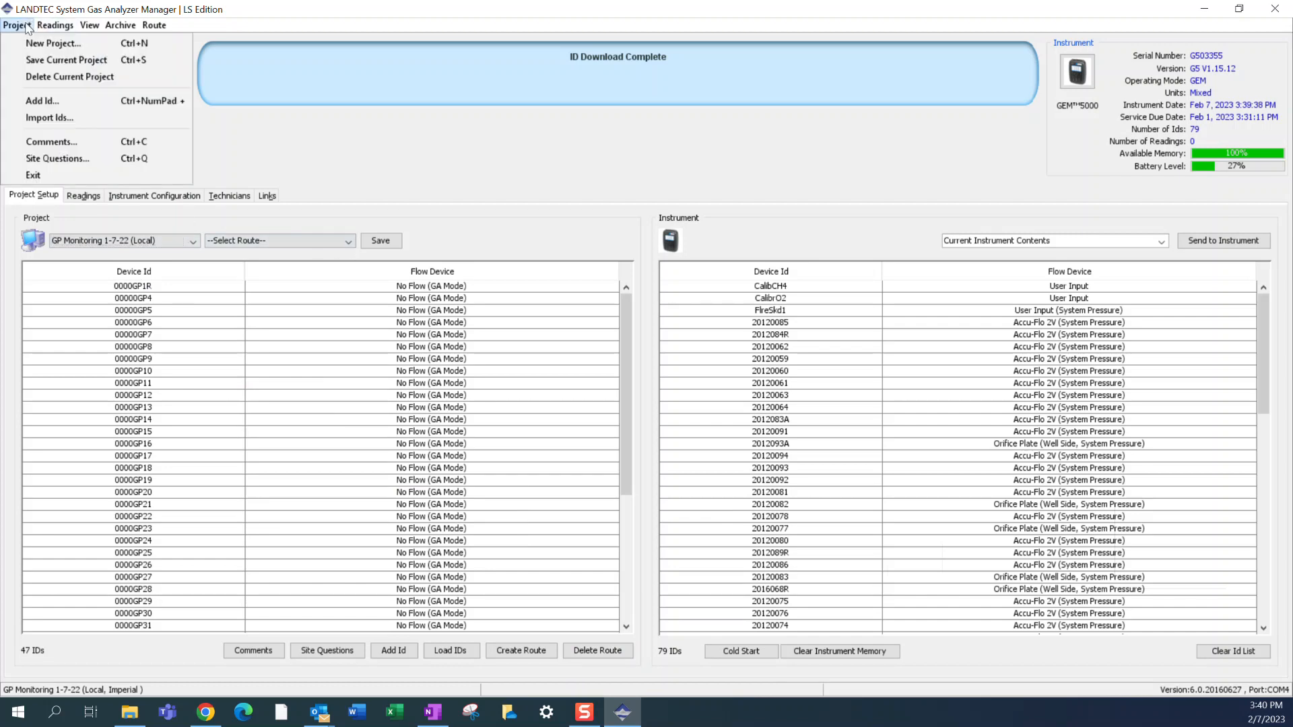
click(65, 78)
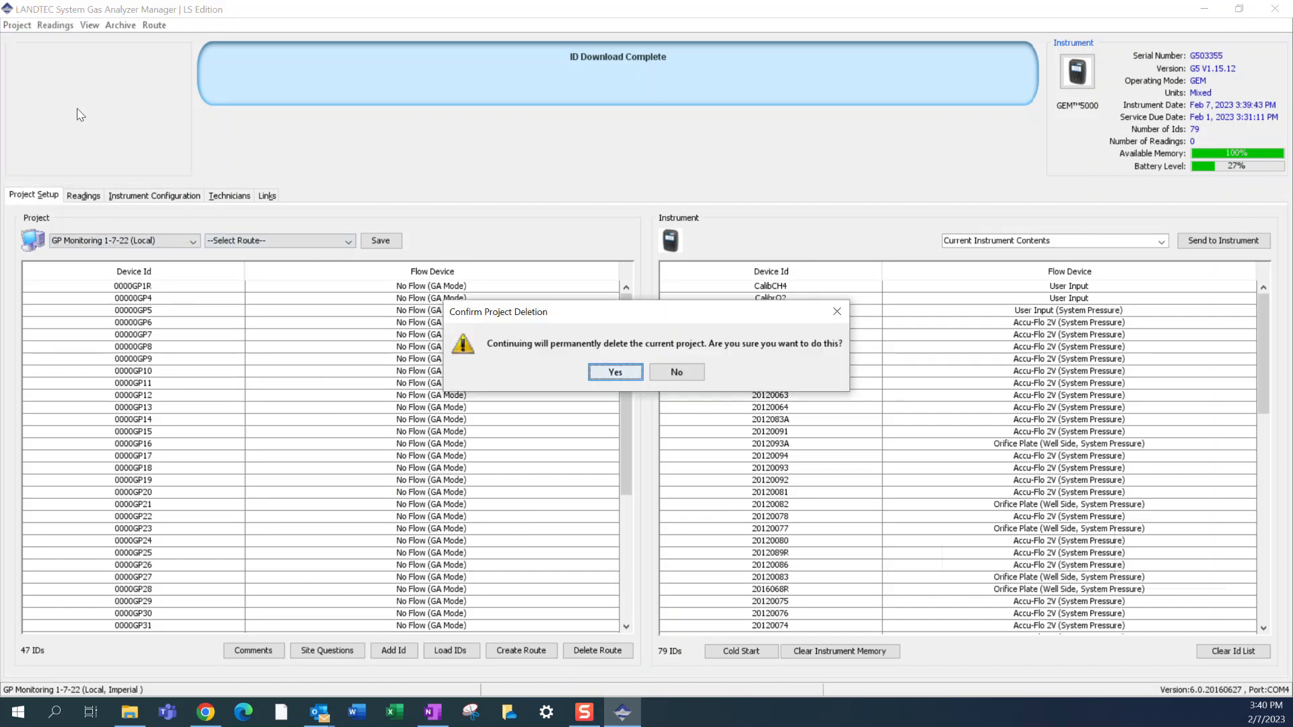
click(615, 373)
click(115, 241)
click(114, 241)
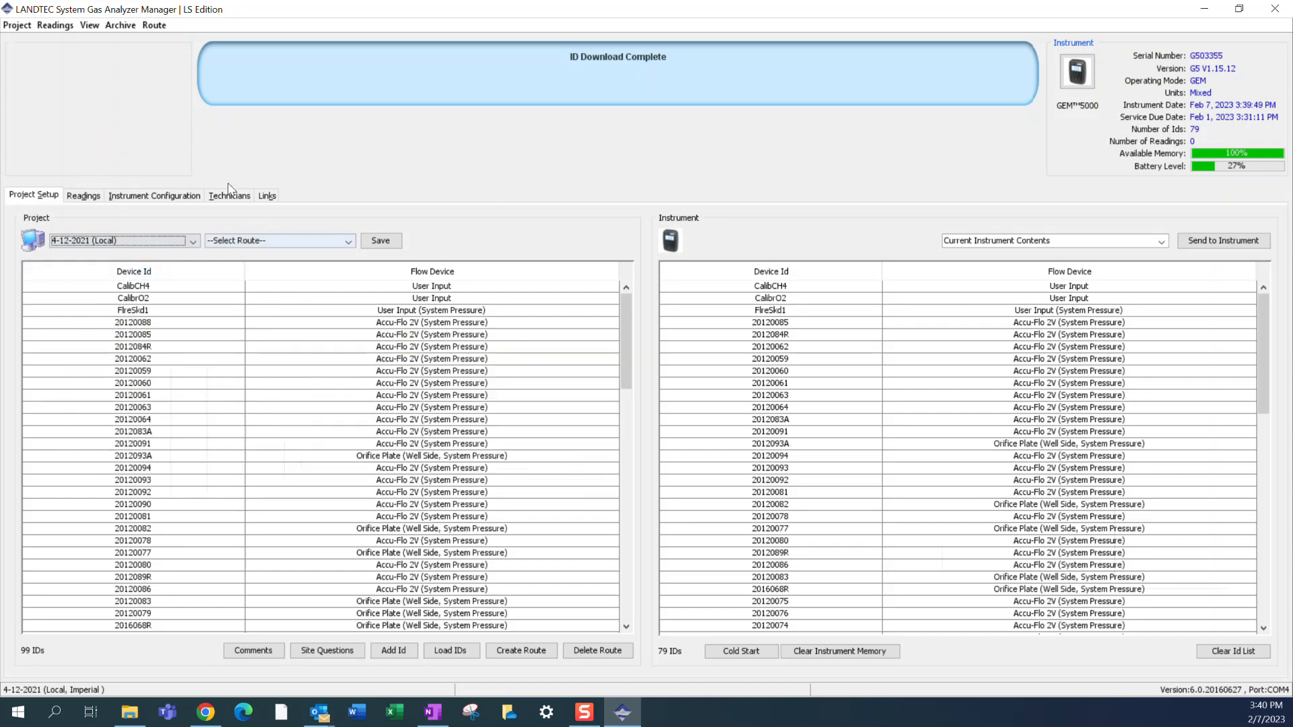
- Start restoring from an archive and browse to the PW-ENVIRON folder on Public Works Network Drive (N:)
click(121, 25)
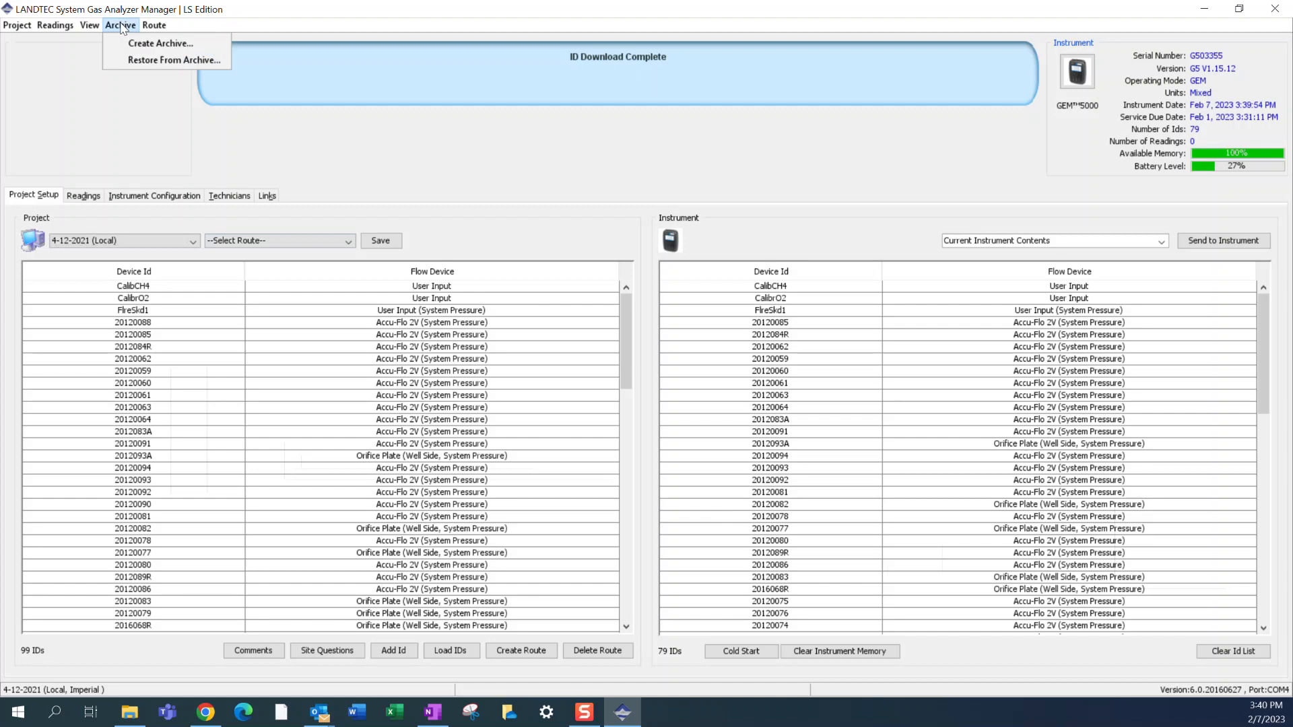
click(150, 61)
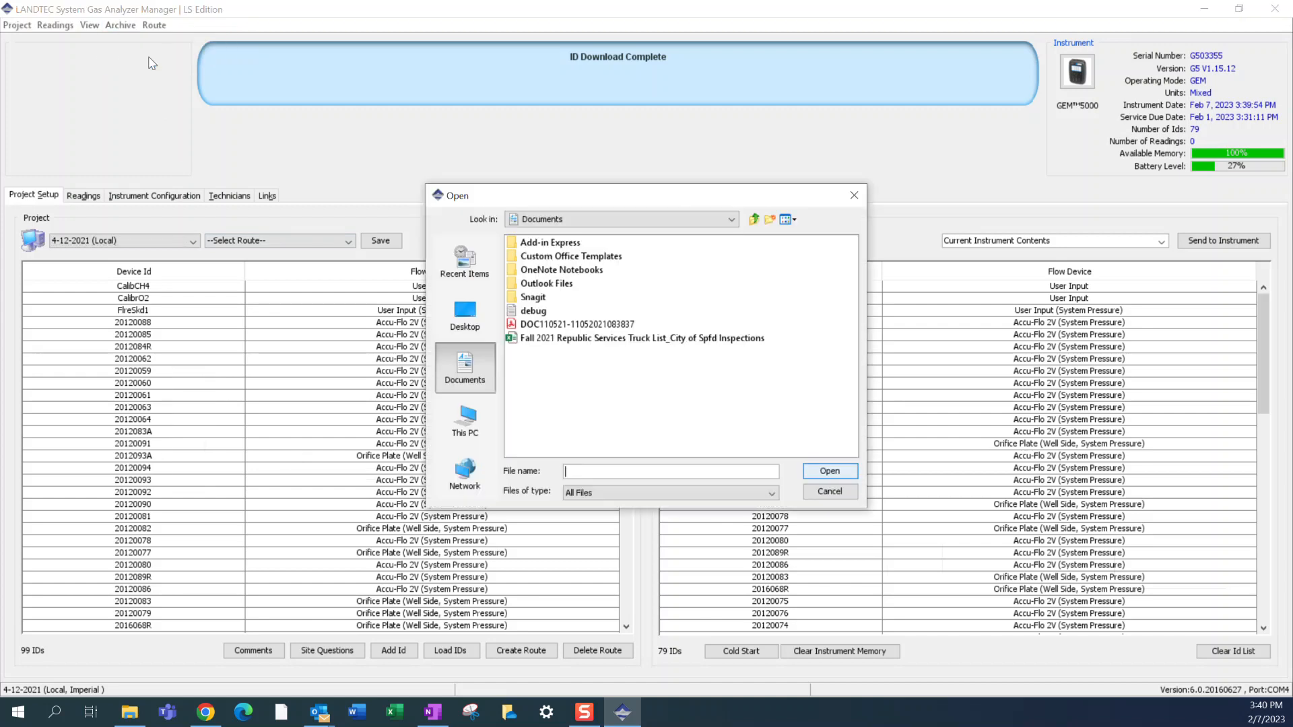
click(466, 412)
click(586, 365)
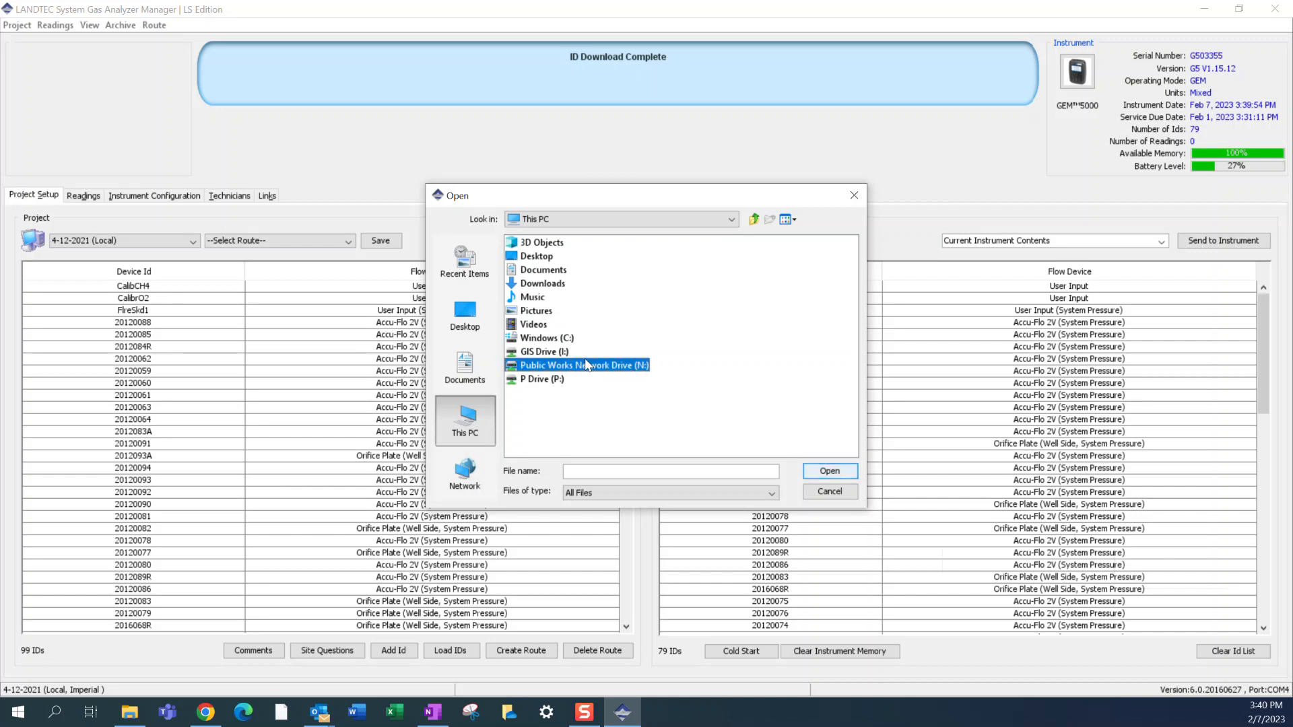
double_click(586, 365)
double_click(550, 296)
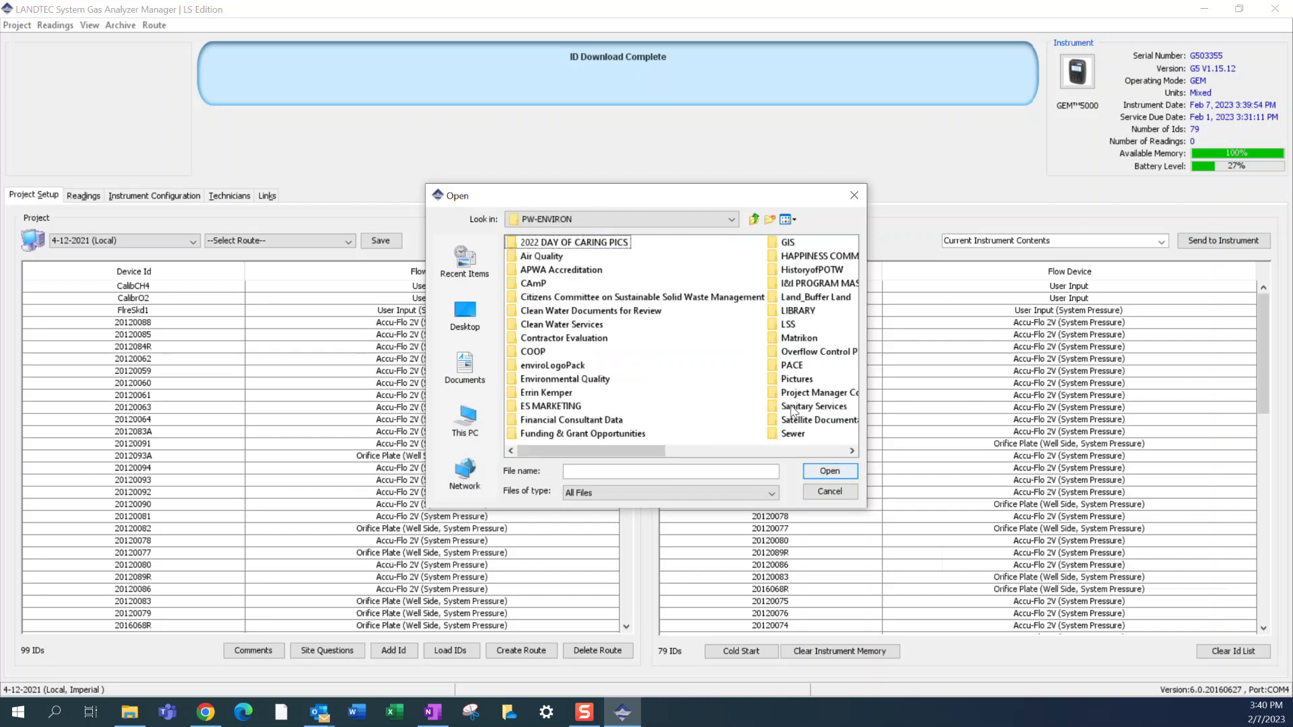
- Open the Gas Monitoring folder under Solid Waste, LANDFILL, Operating Record
scroll(794, 411, right, 3)
scroll(794, 412, left, 1)
scroll(794, 412, right, 1)
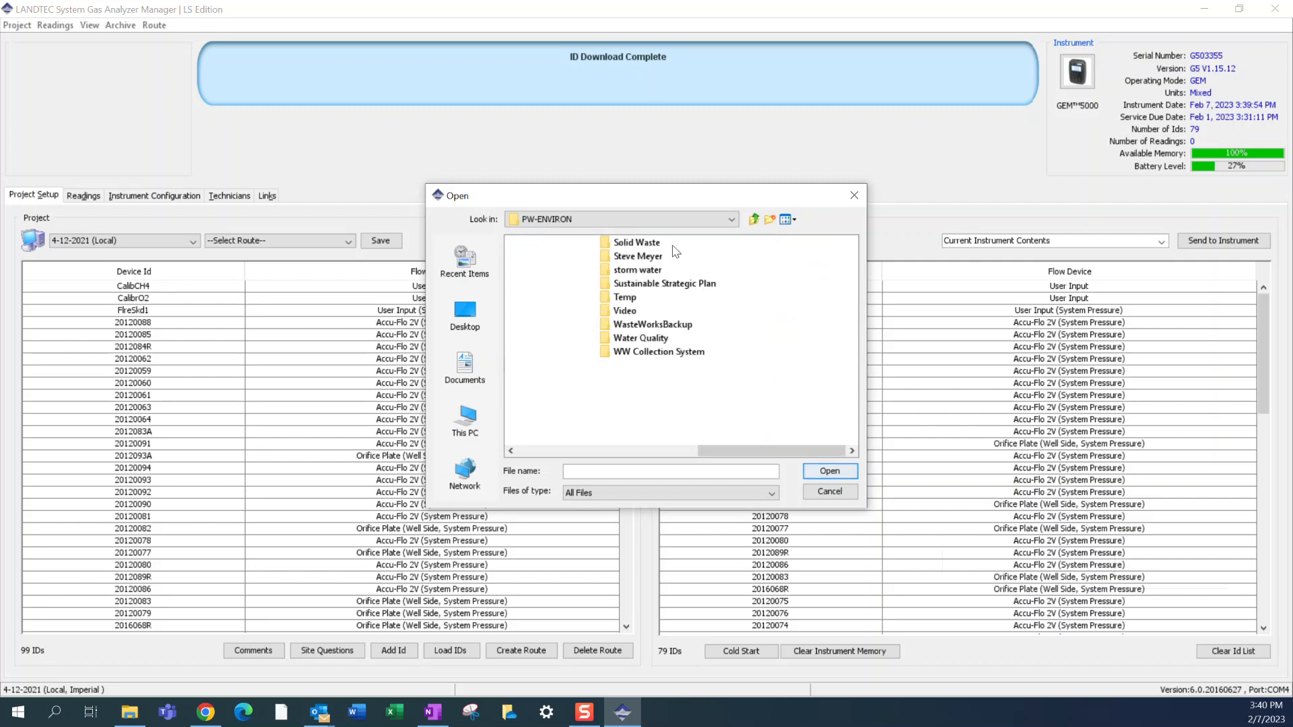
double_click(652, 244)
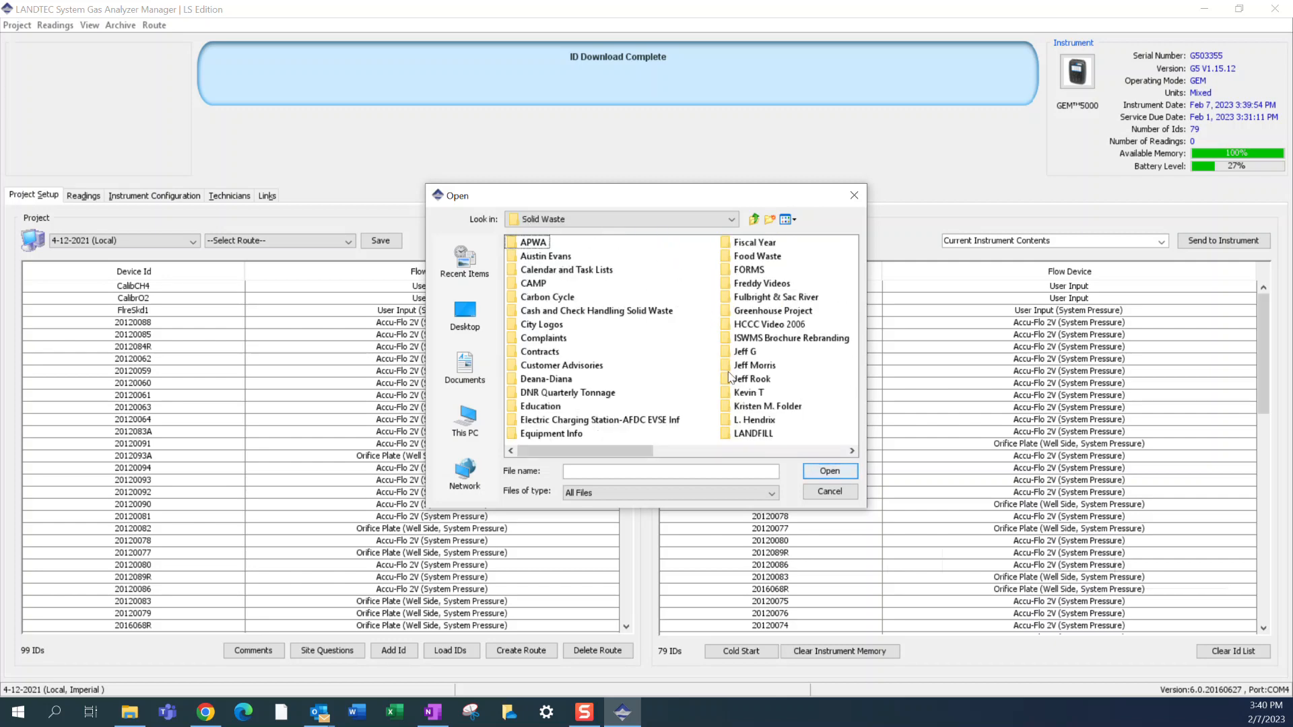
double_click(759, 433)
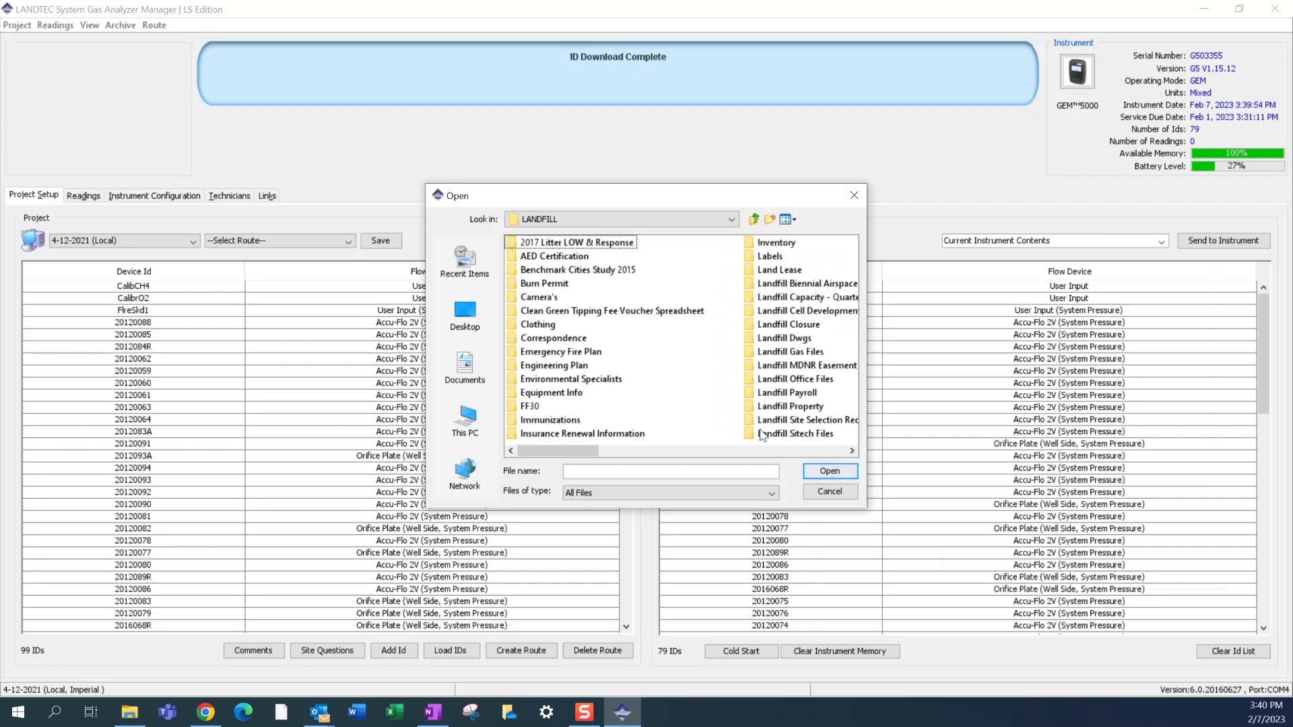
scroll(694, 418, right, 2)
scroll(627, 400, left, 1)
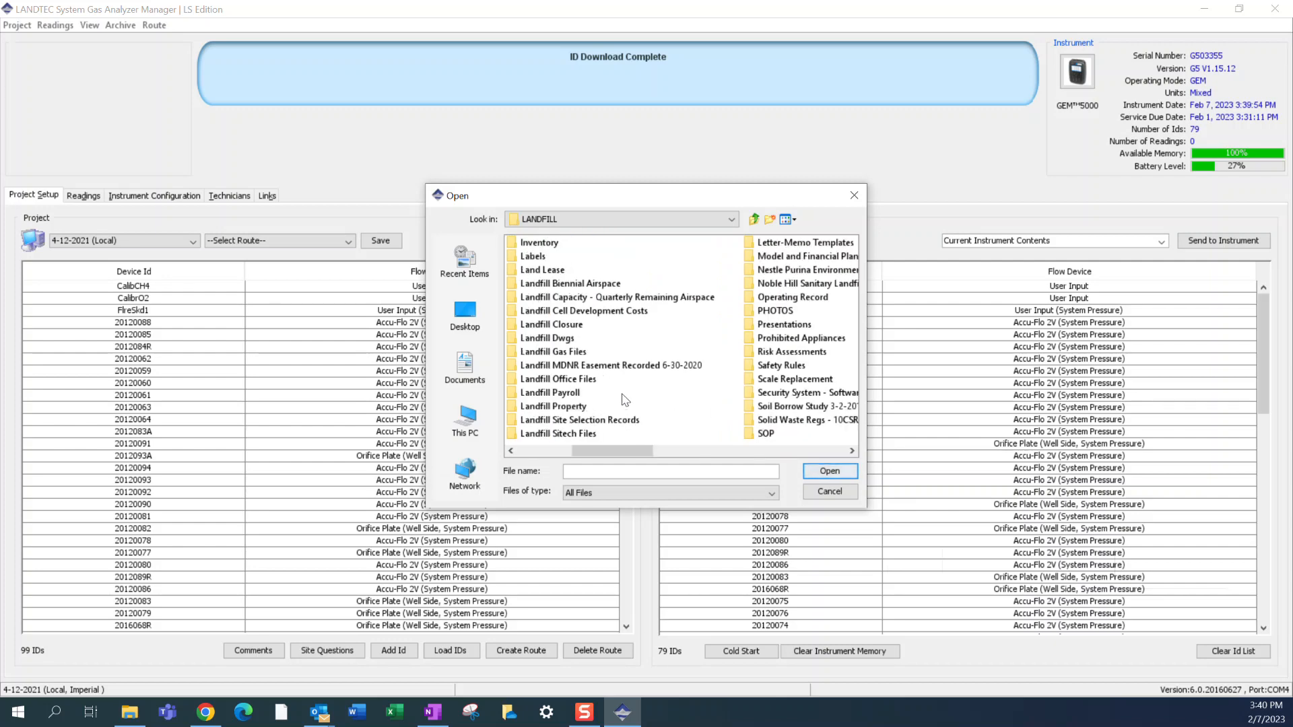
double_click(789, 299)
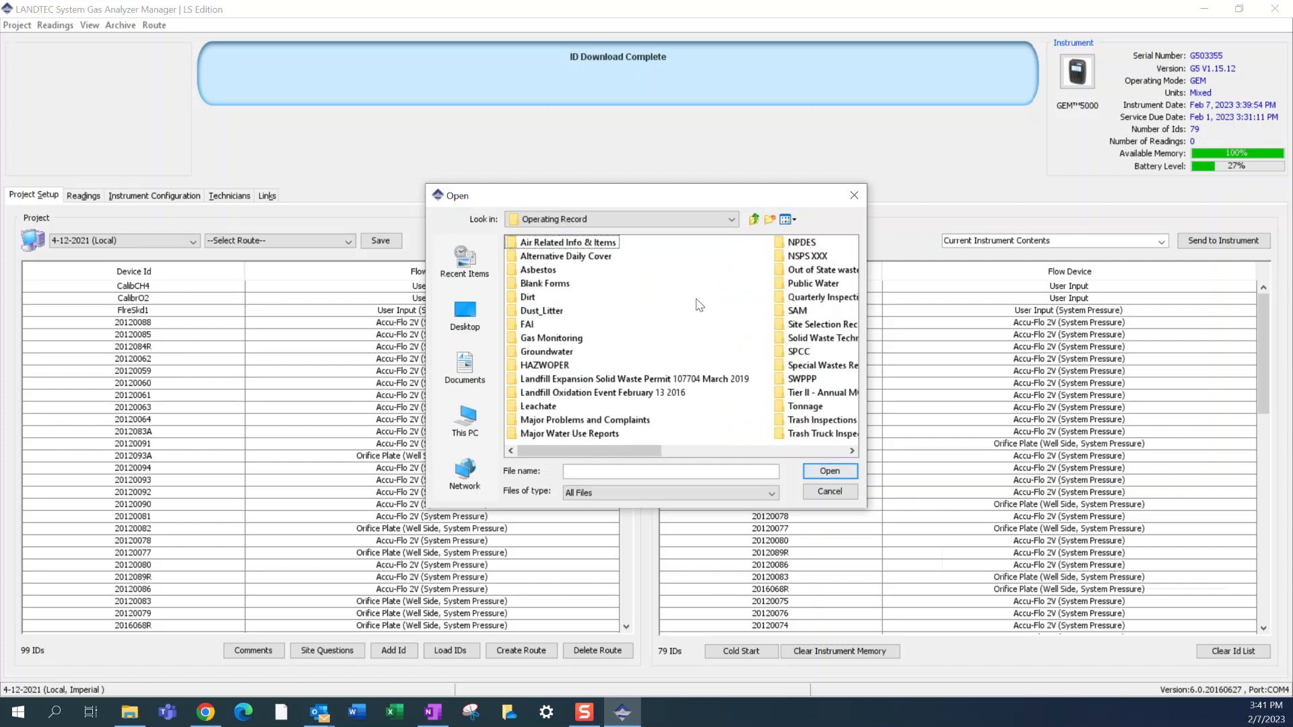
double_click(559, 338)
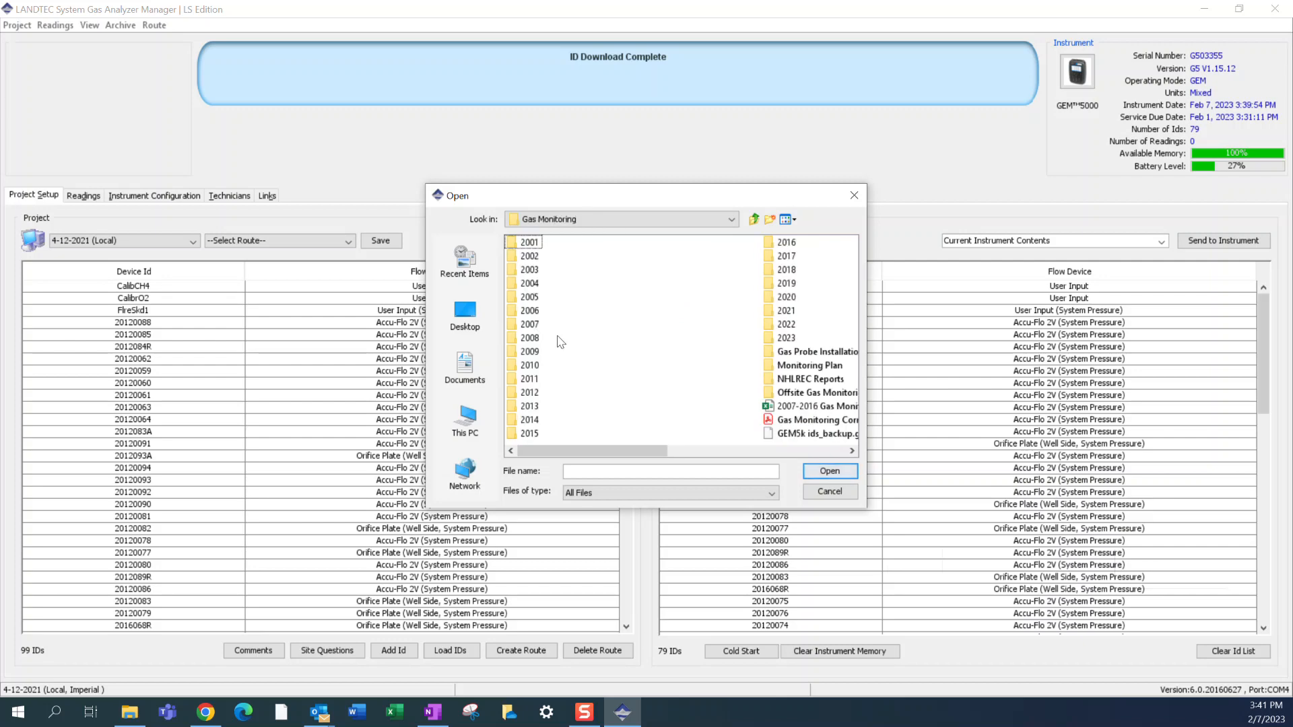
- Open the archive GEM5k ids_backup.gam and try to restore it without selecting any archived items
scroll(709, 409, right, 1)
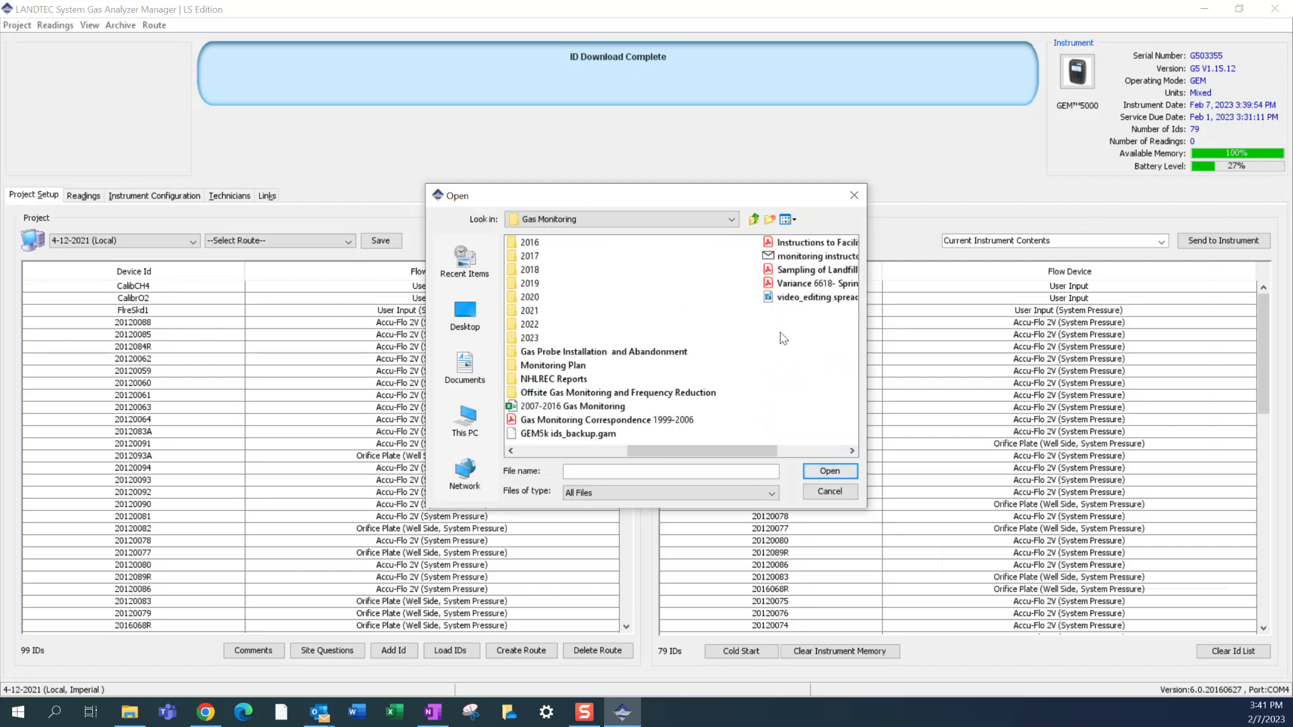
double_click(601, 434)
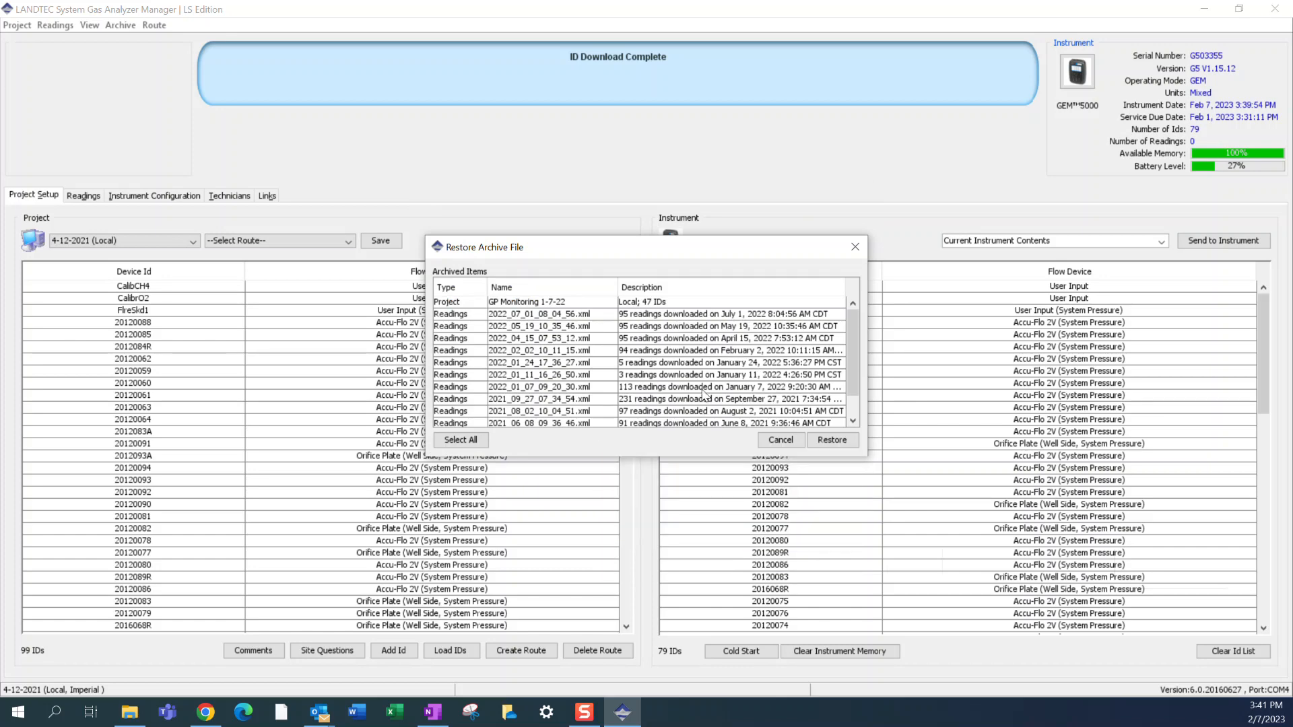
click(831, 440)
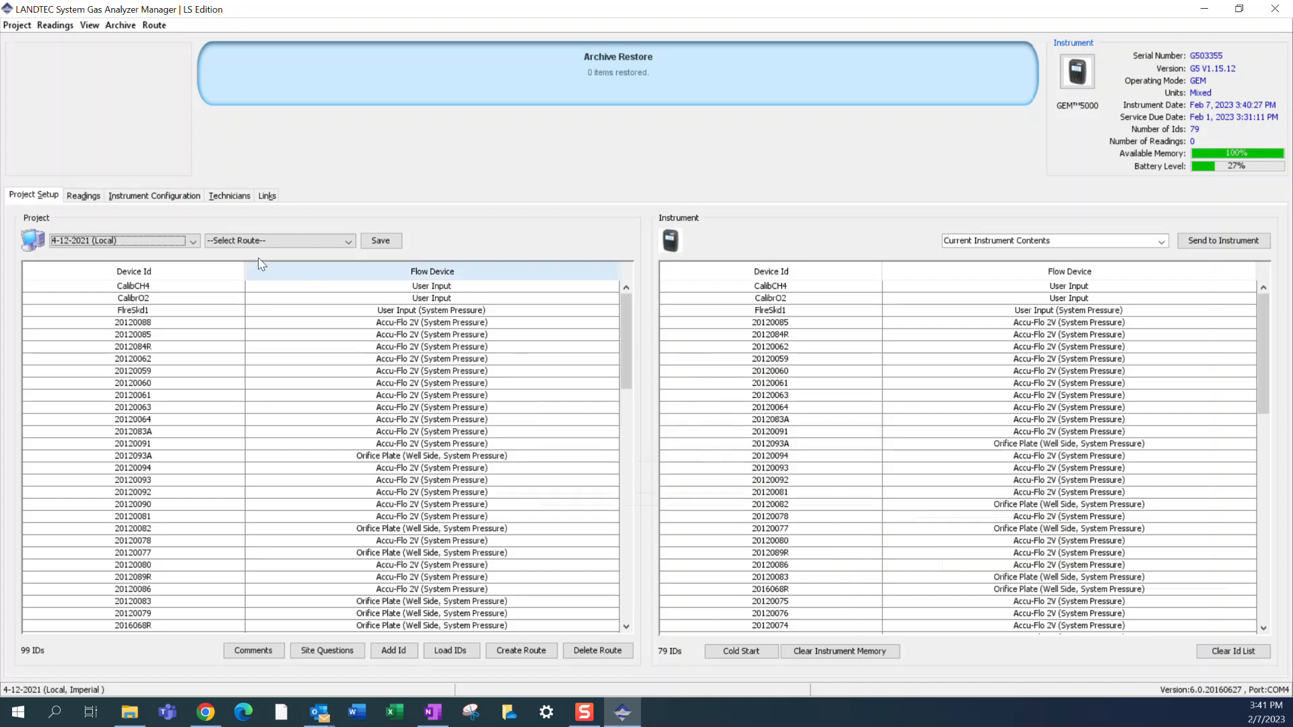
- Check the project list for GP Monitoring 1-7-22 and look through the instrument's device IDs
click(191, 242)
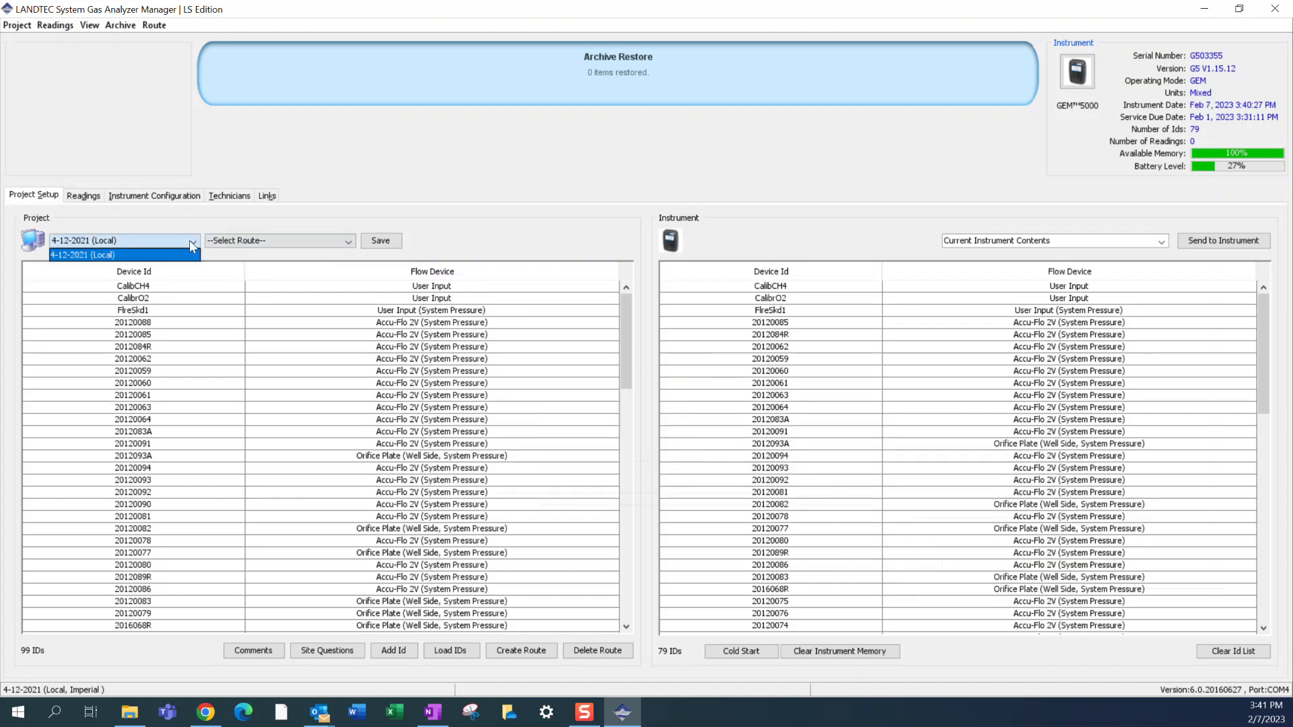
scroll(903, 378, down, 2)
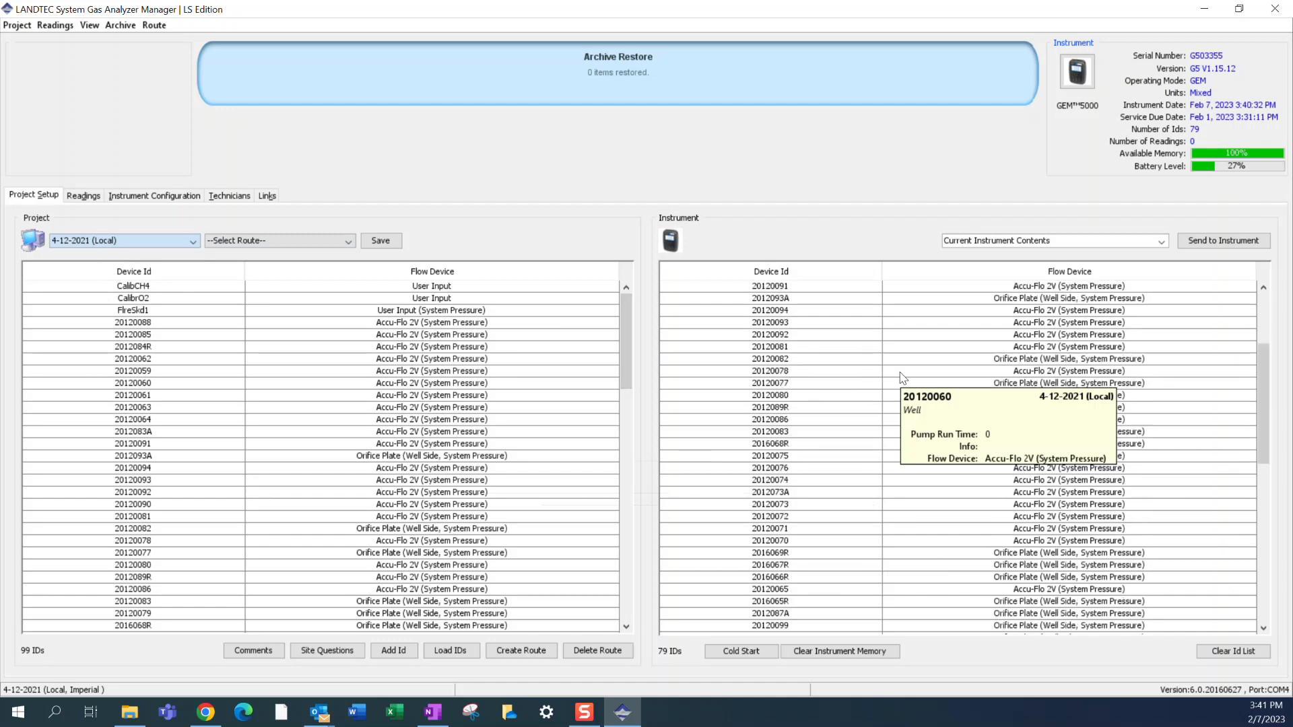
scroll(903, 378, down, 15)
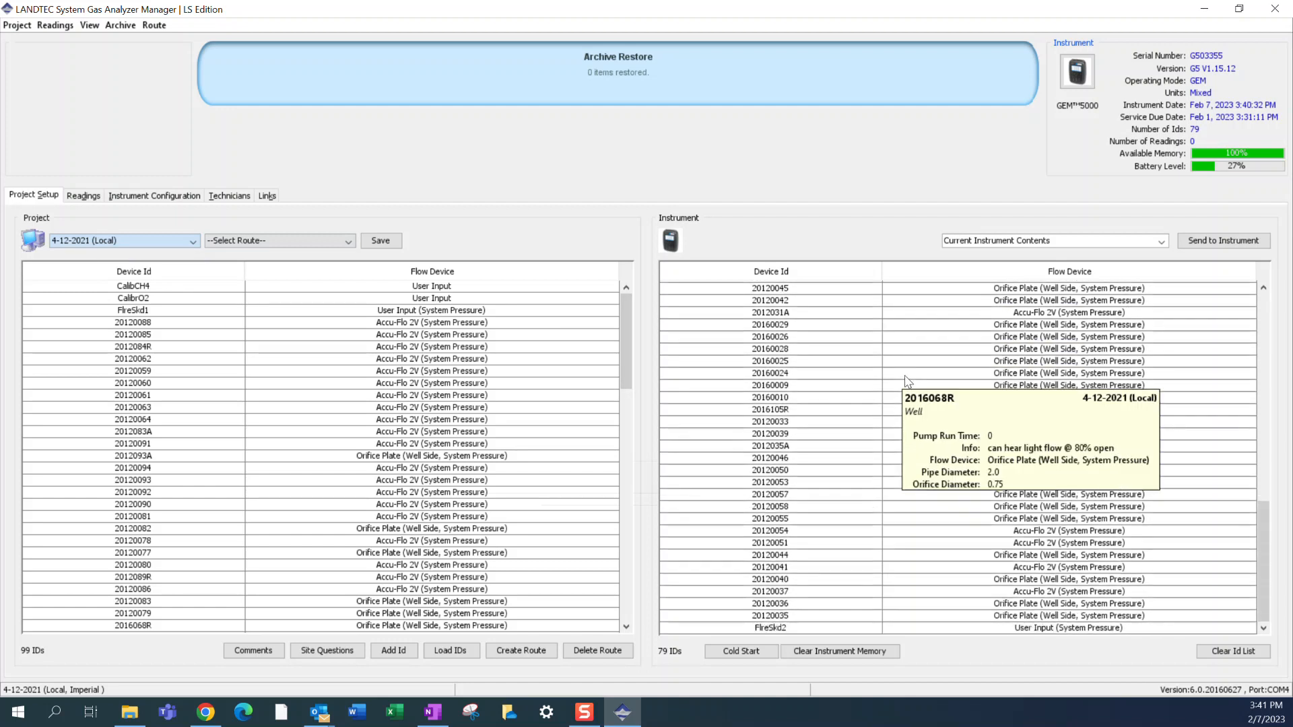
scroll(906, 381, up, 17)
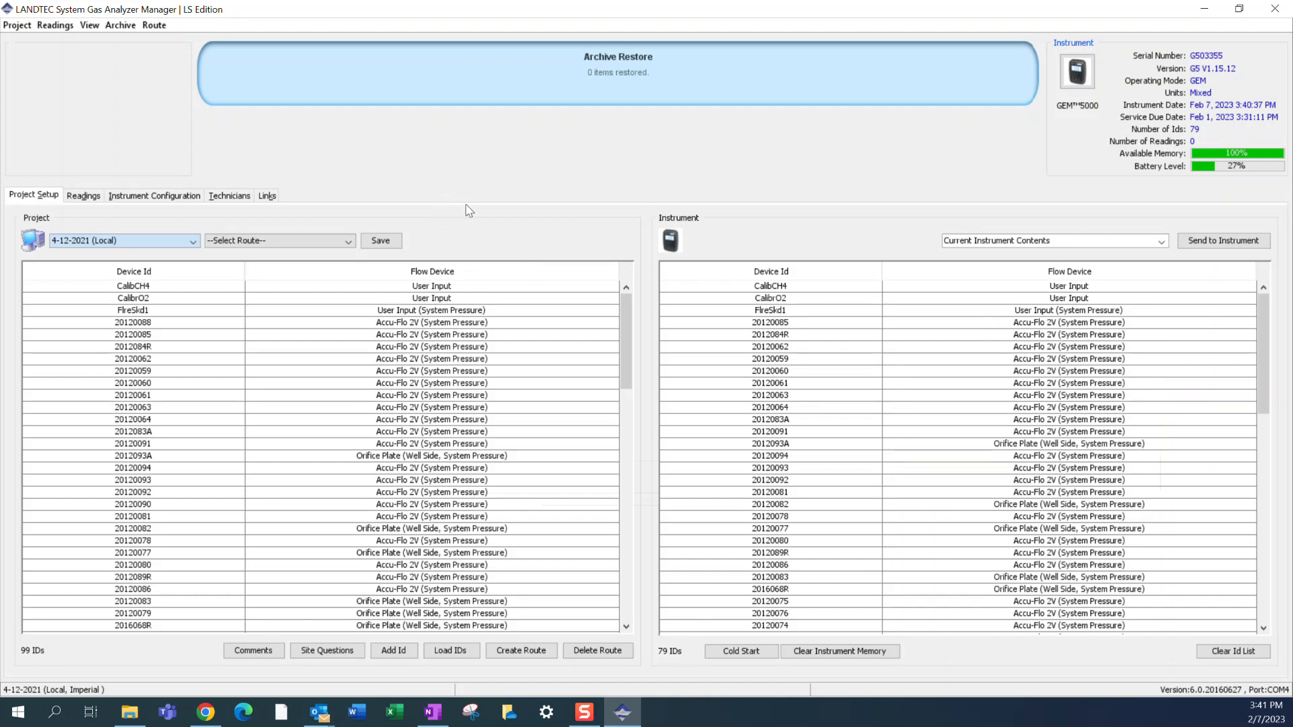
- Start another restore from an archive and browse to the PW-ENVIRON folder on Public Works Network Drive (N:)
click(188, 243)
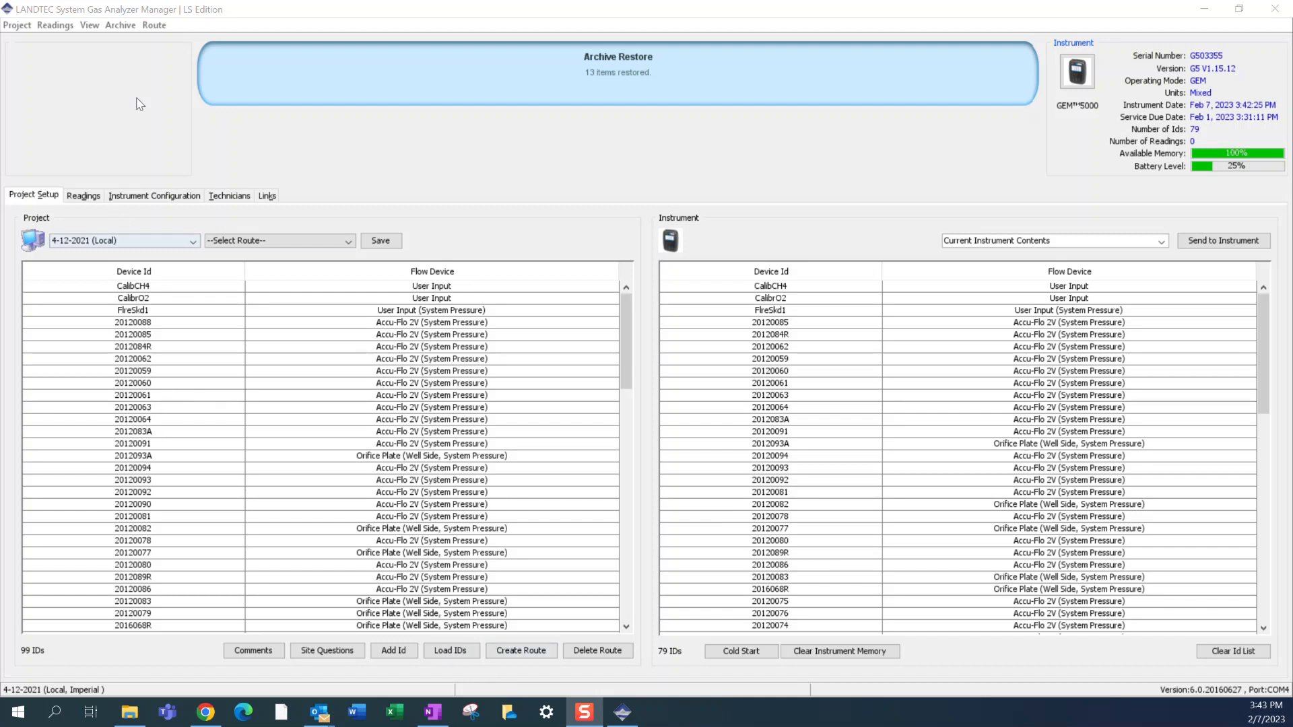
click(145, 94)
click(125, 29)
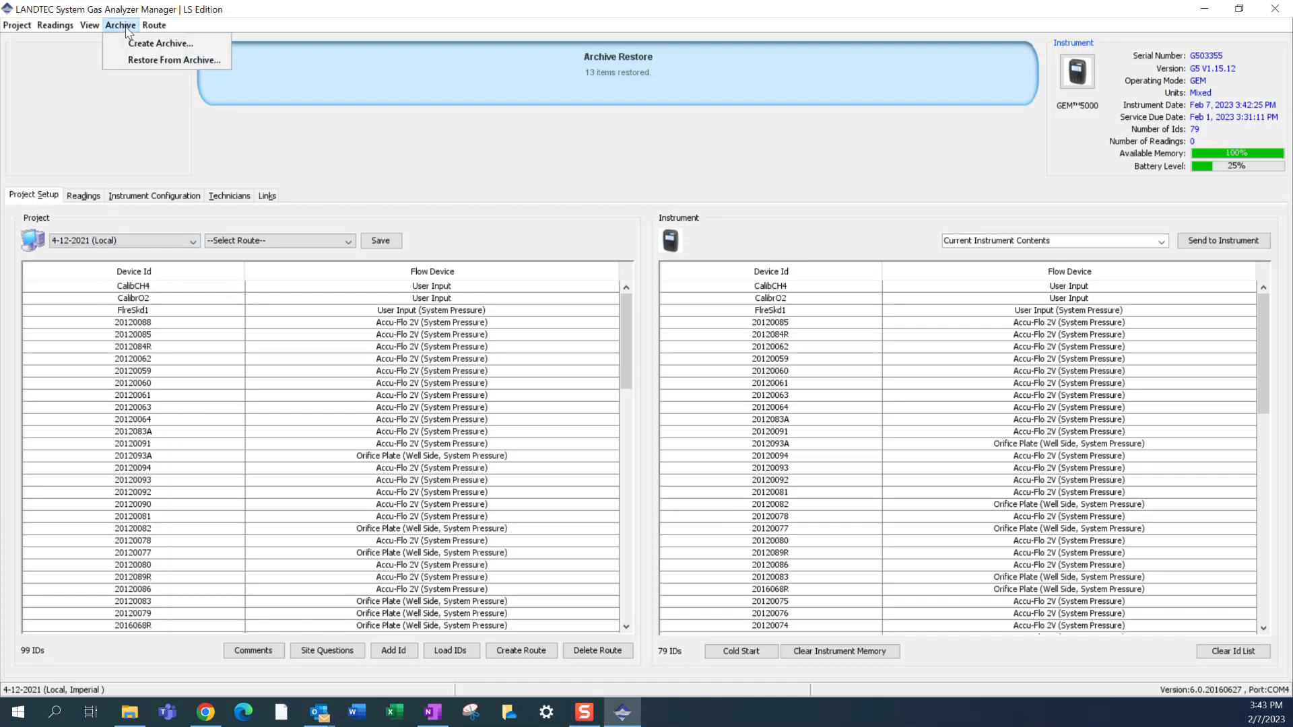
click(154, 61)
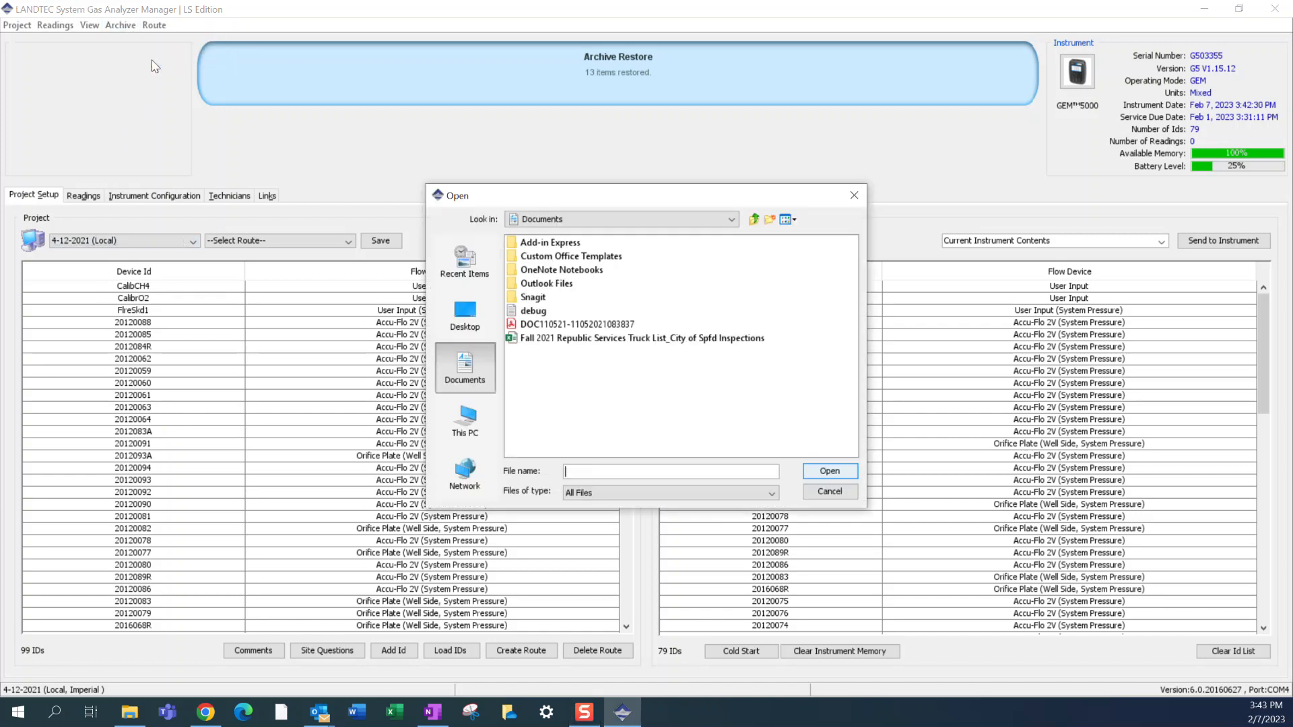
click(479, 425)
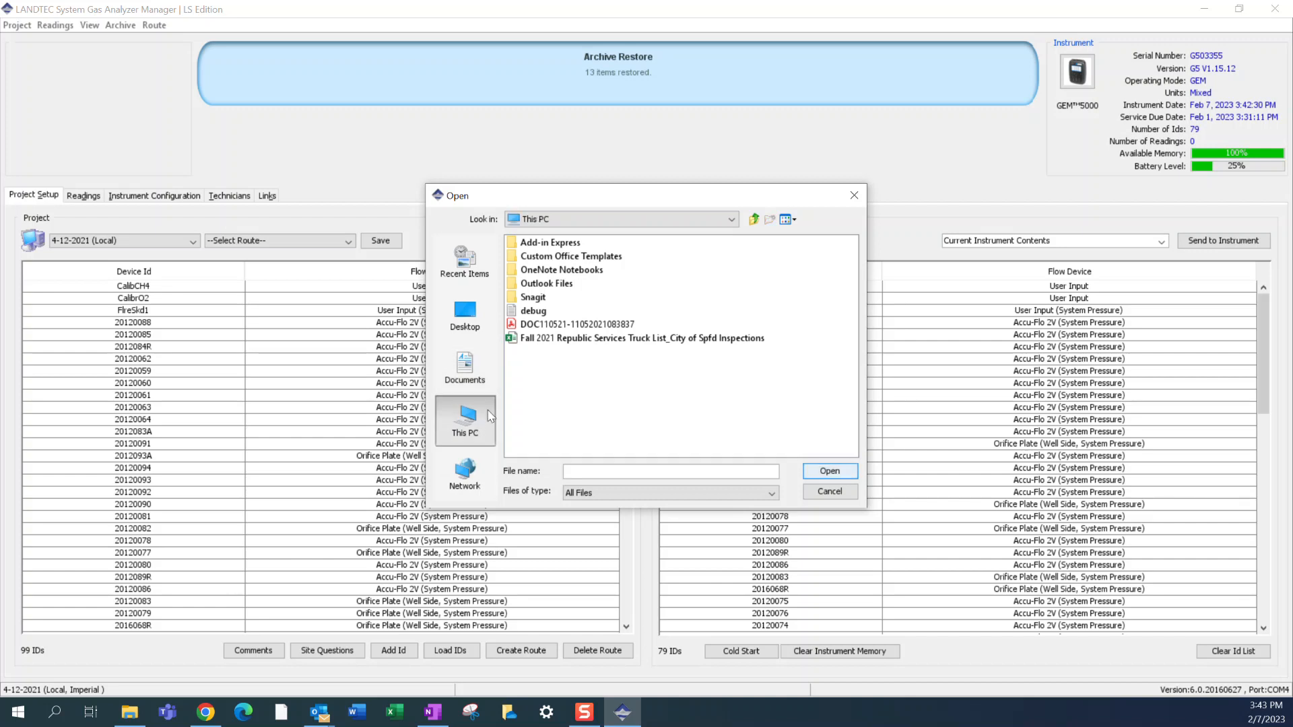
click(567, 367)
double_click(568, 367)
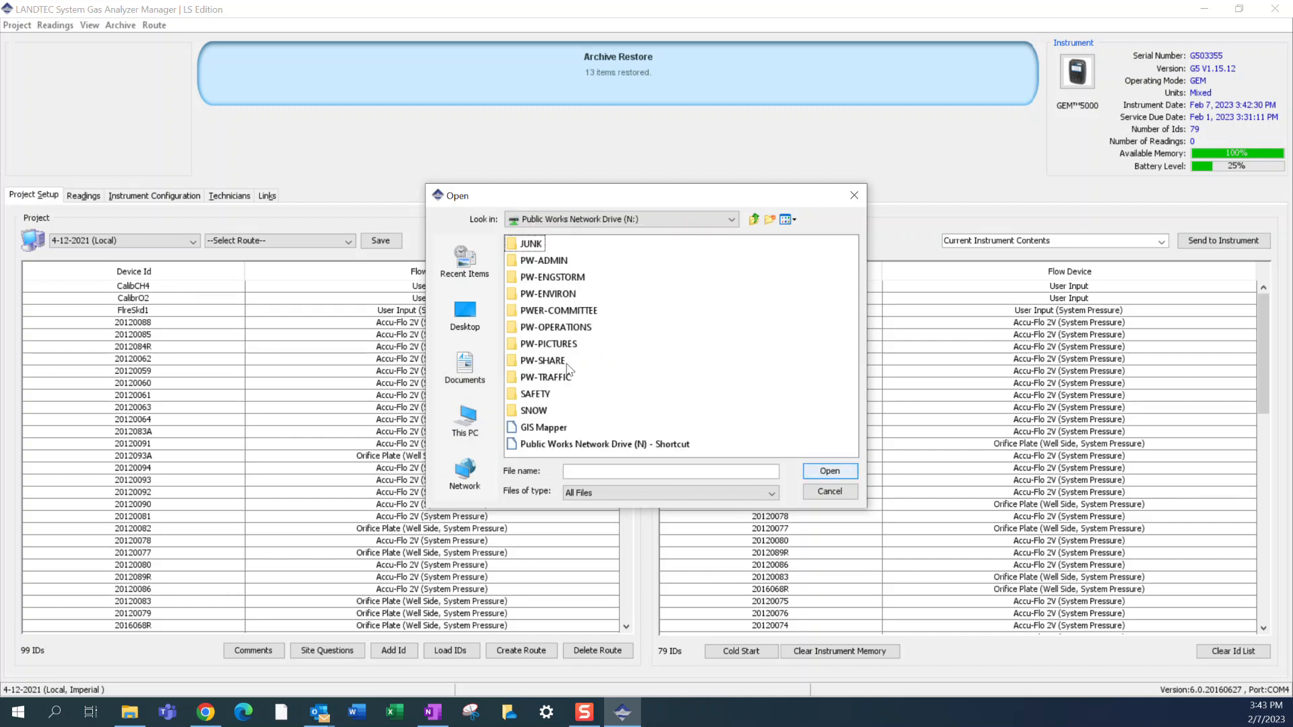
double_click(549, 297)
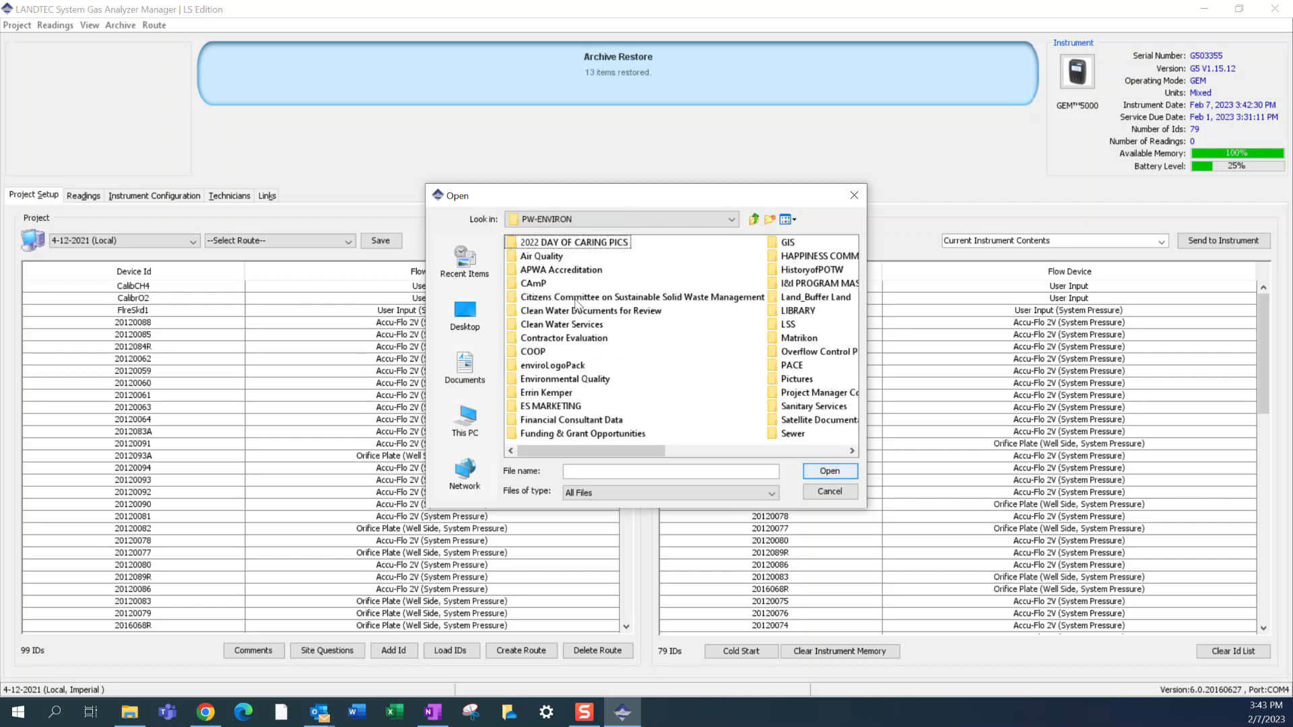
- Open the archive GEM5k ids_backup.gam from the Gas Monitoring folder under Solid Waste, LANDFILL, Operating Record
scroll(577, 305, down, 1)
double_click(794, 249)
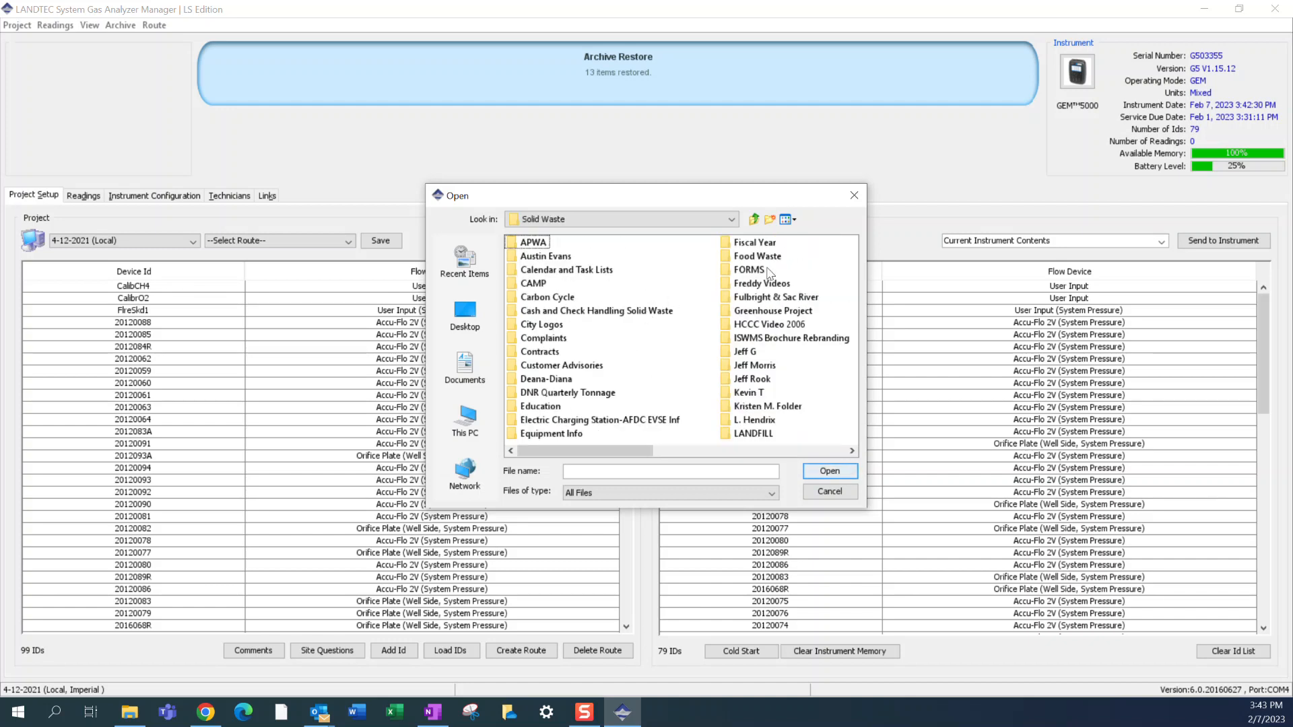
double_click(756, 434)
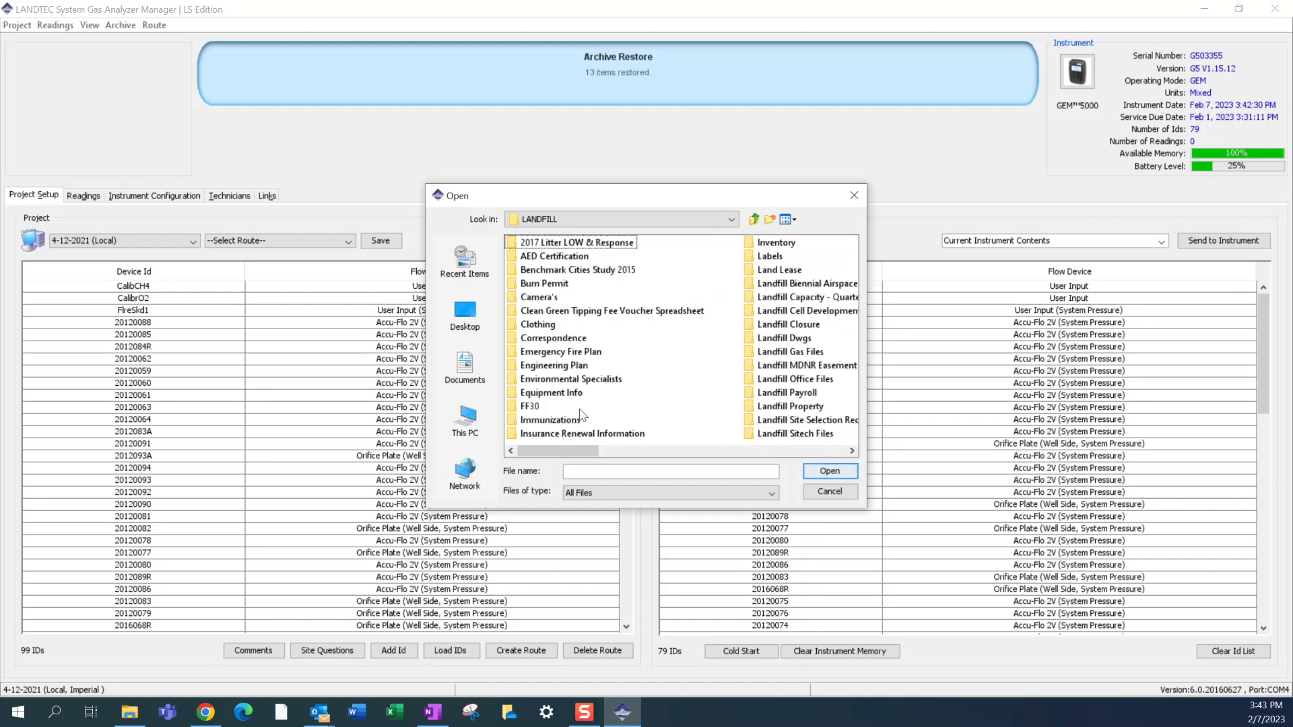
scroll(602, 387, right, 1)
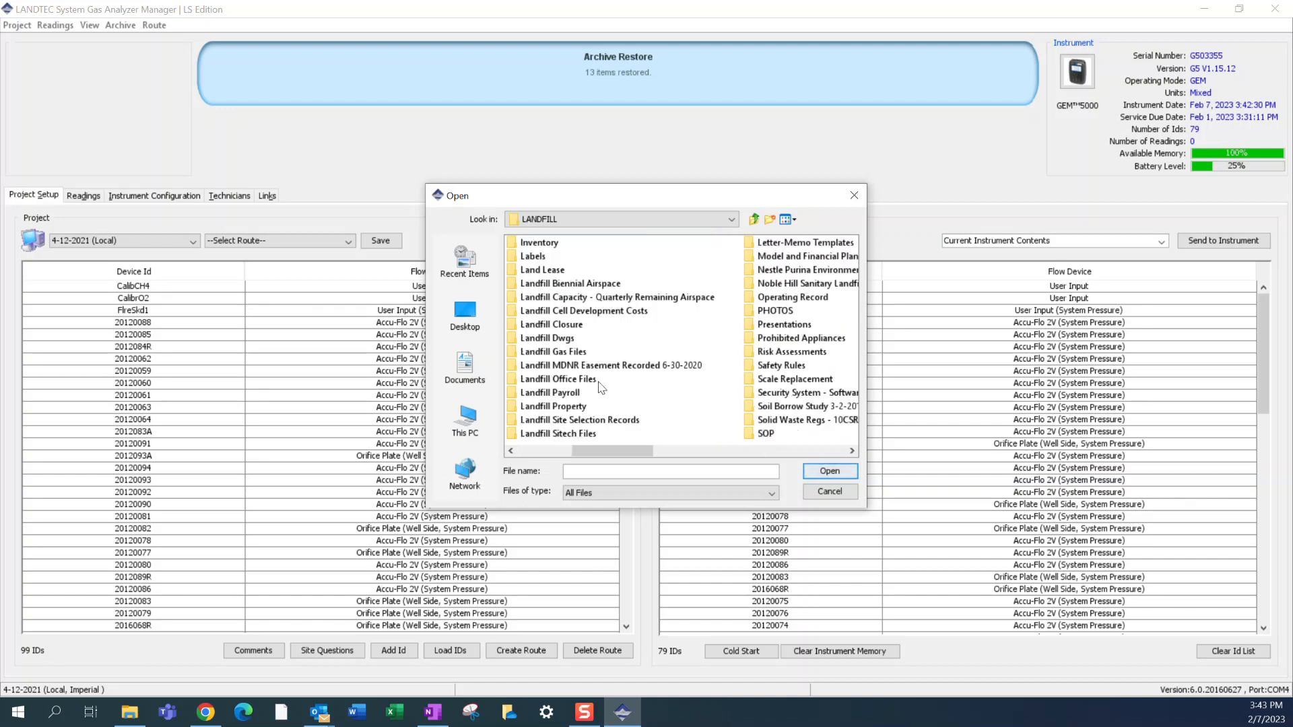
double_click(791, 298)
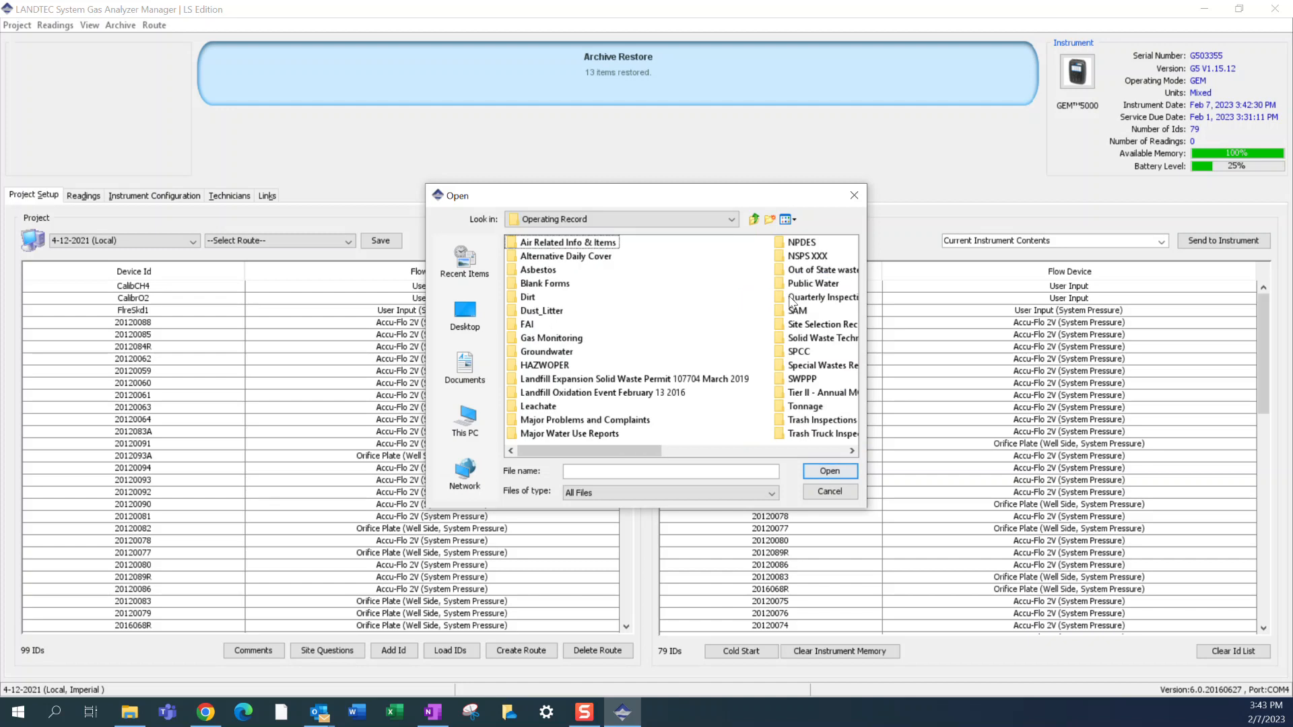
double_click(574, 341)
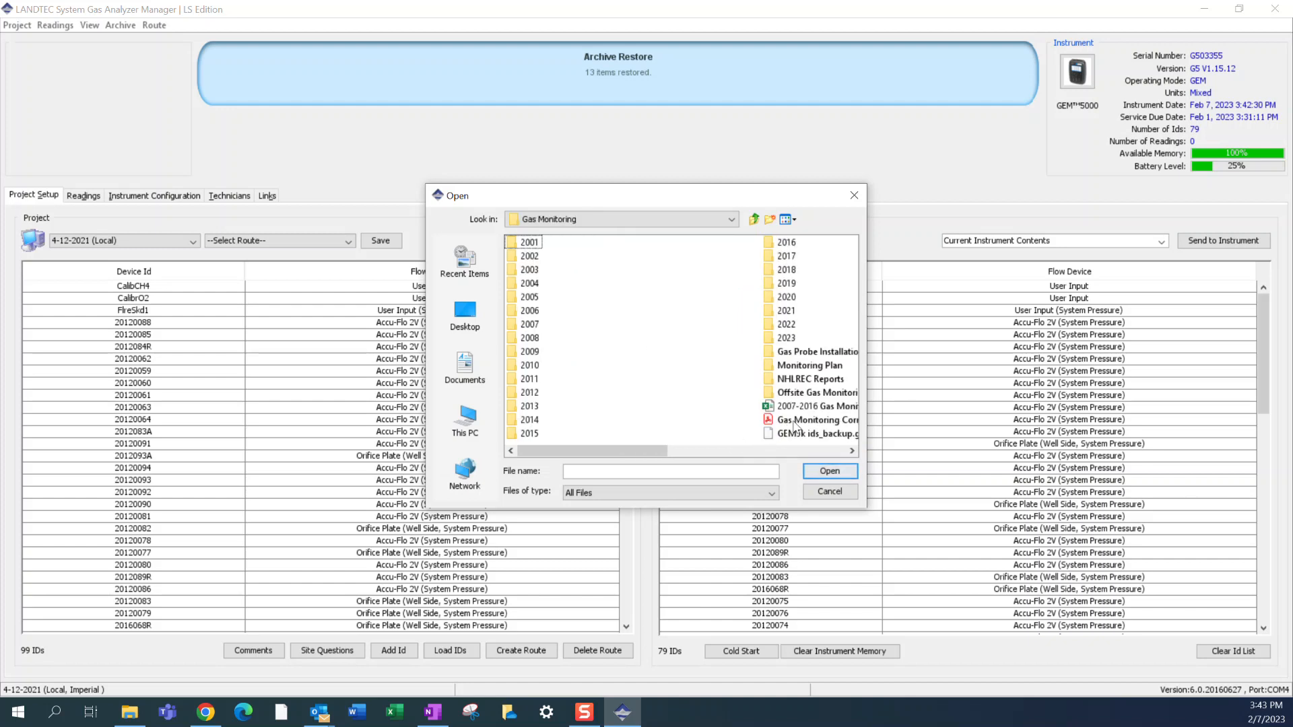
click(802, 435)
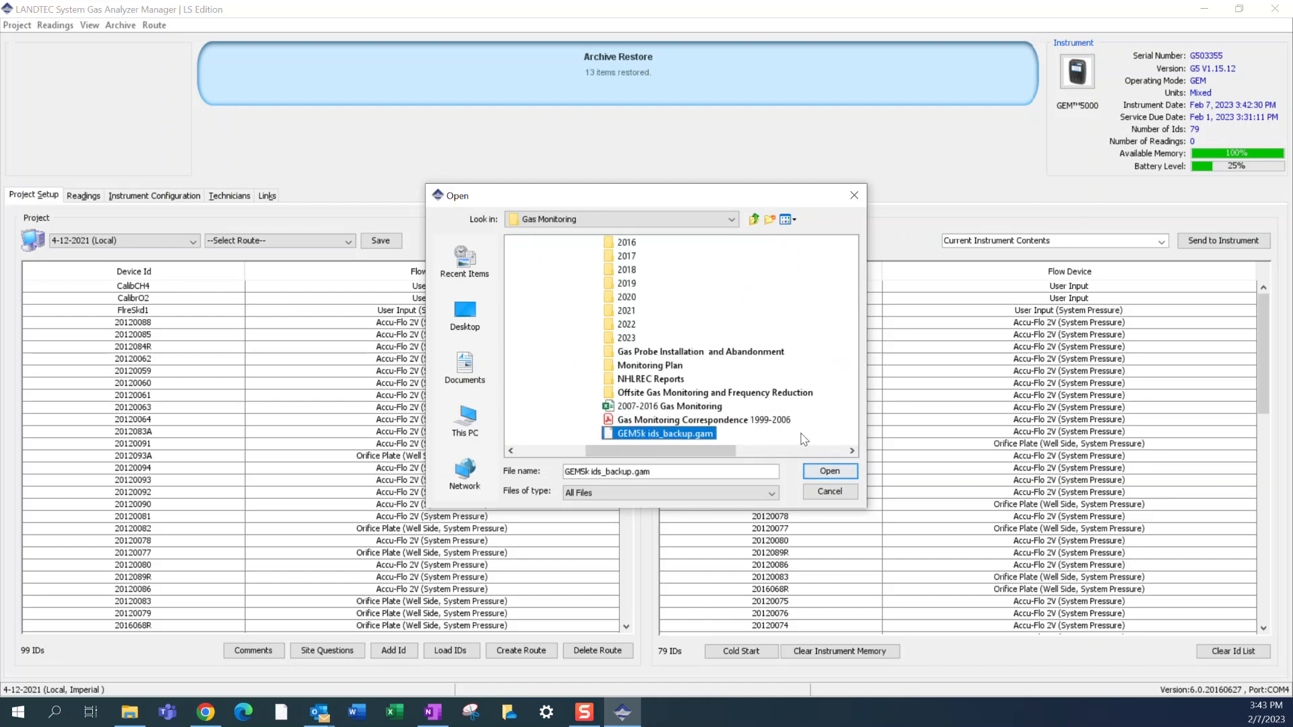
click(821, 473)
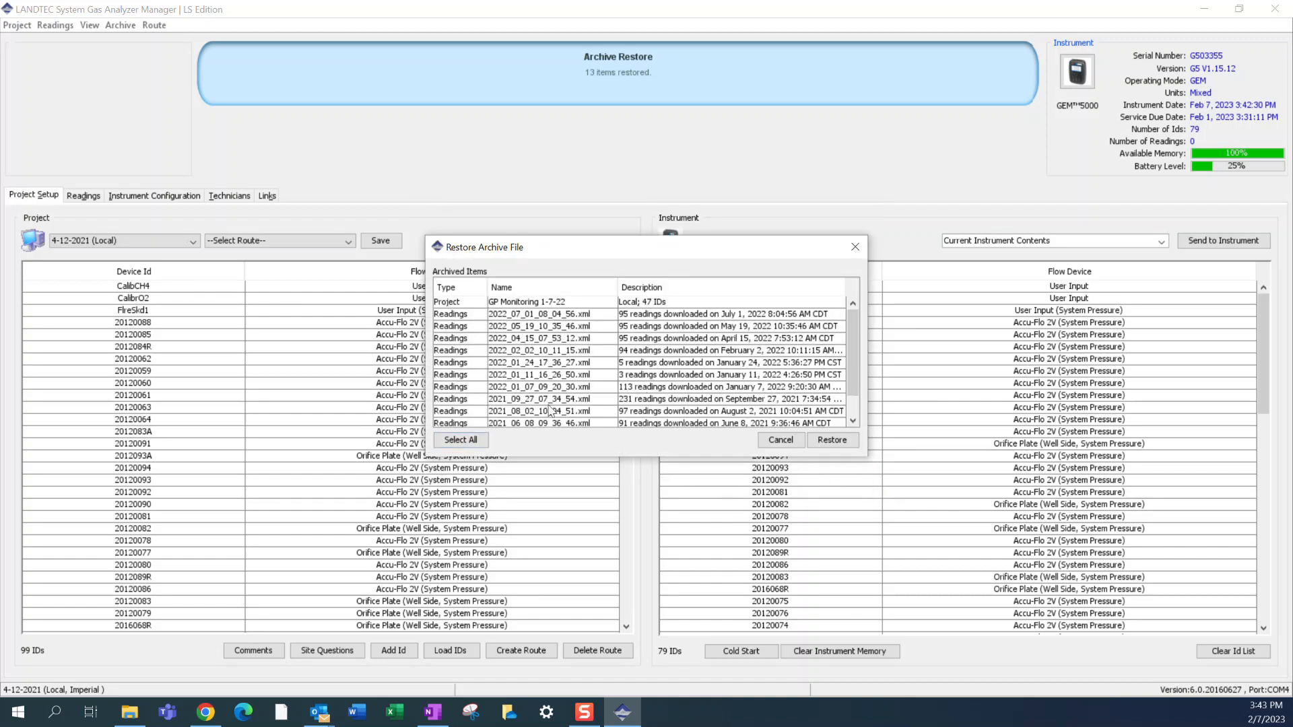
- Restore all archived items, including the project and every readings file, and display the GP Monitoring 1-7-22 project
click(461, 440)
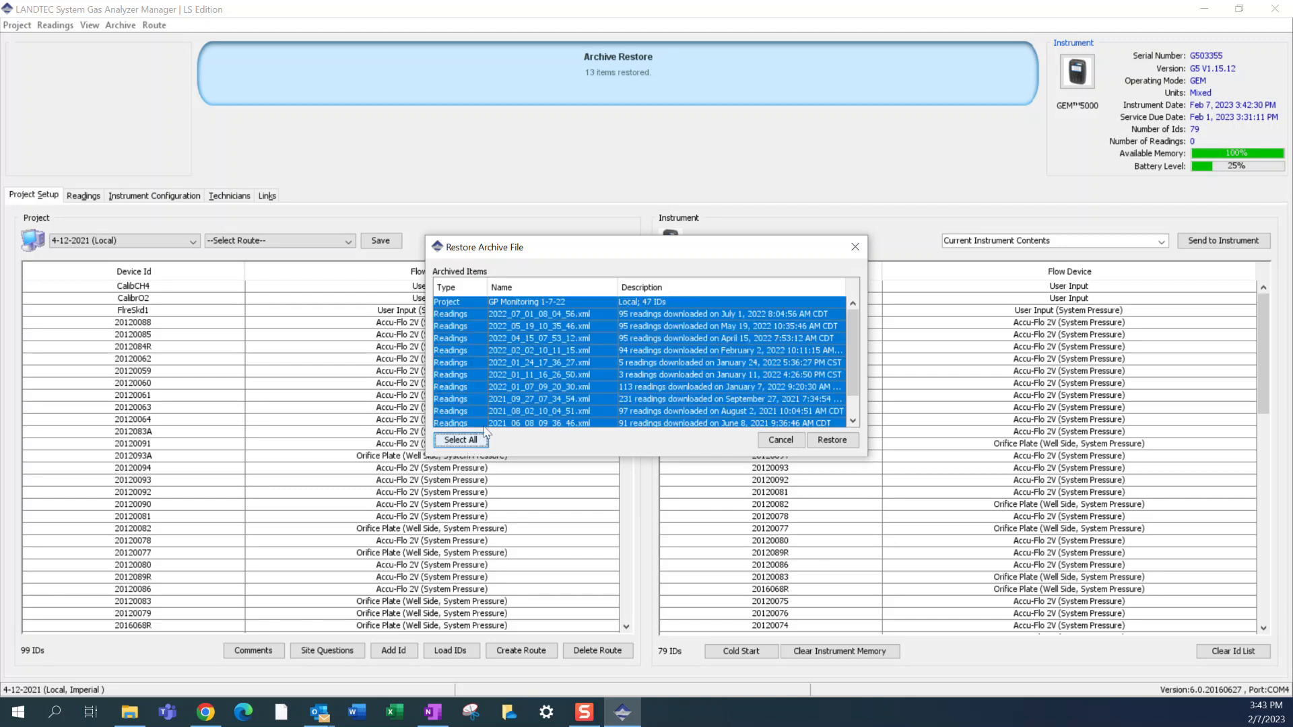
scroll(562, 359, down, 1)
scroll(562, 360, up, 1)
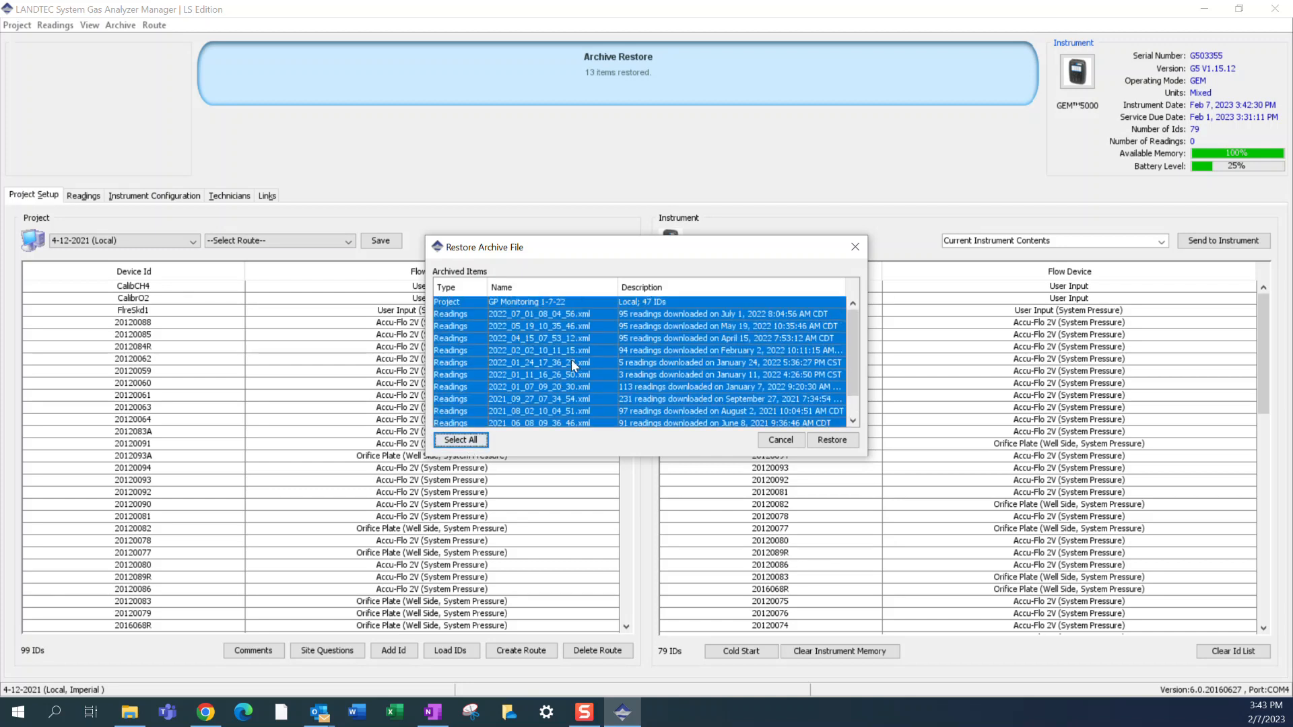
click(832, 439)
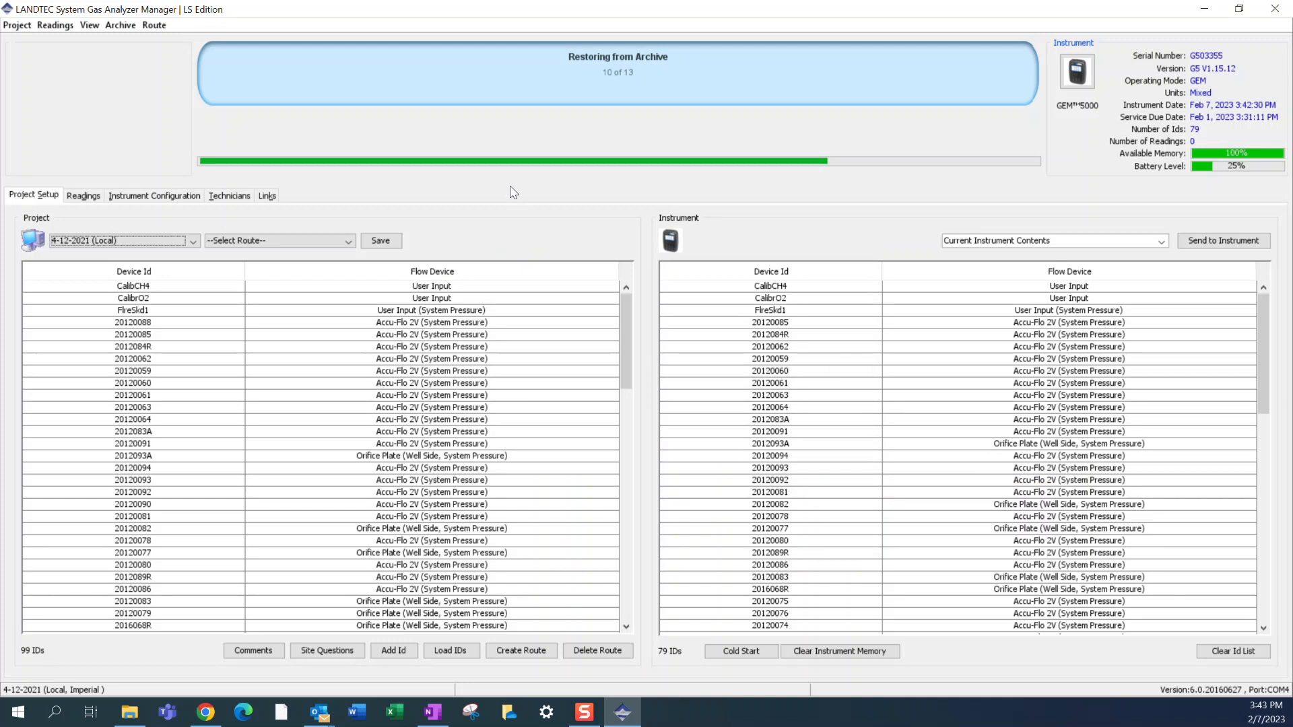
click(191, 243)
click(153, 267)
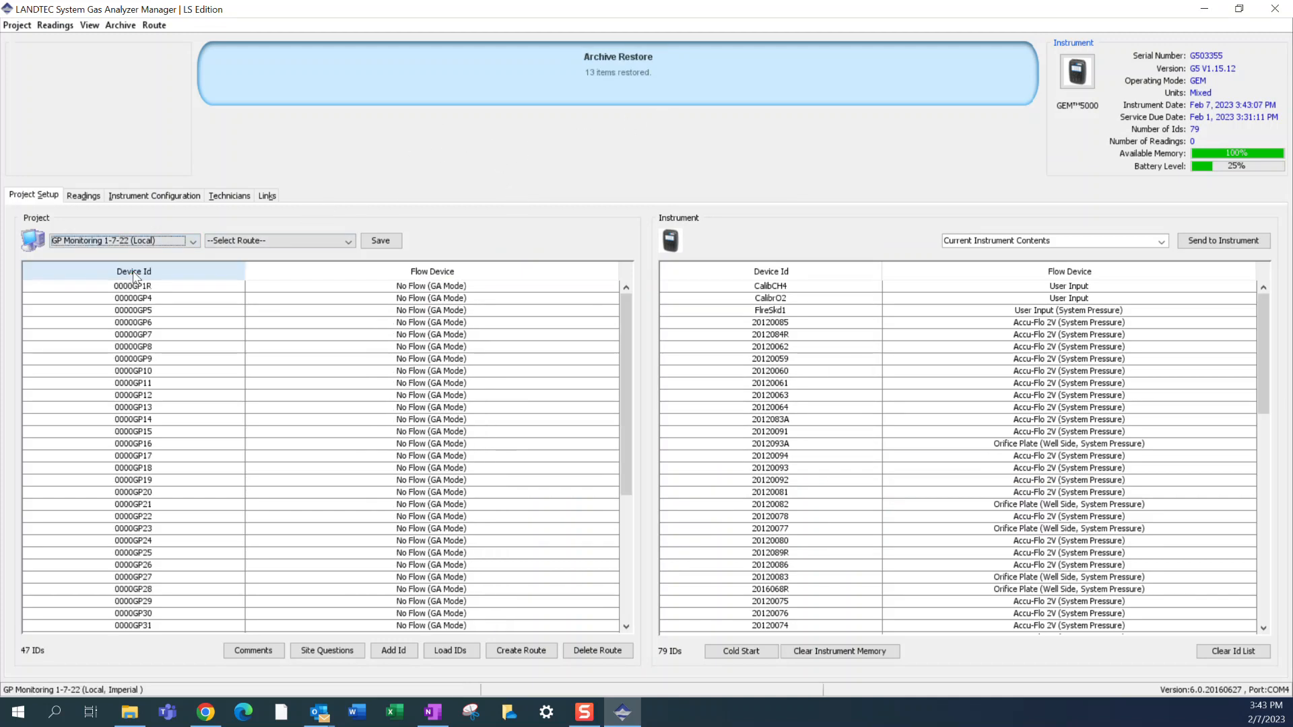